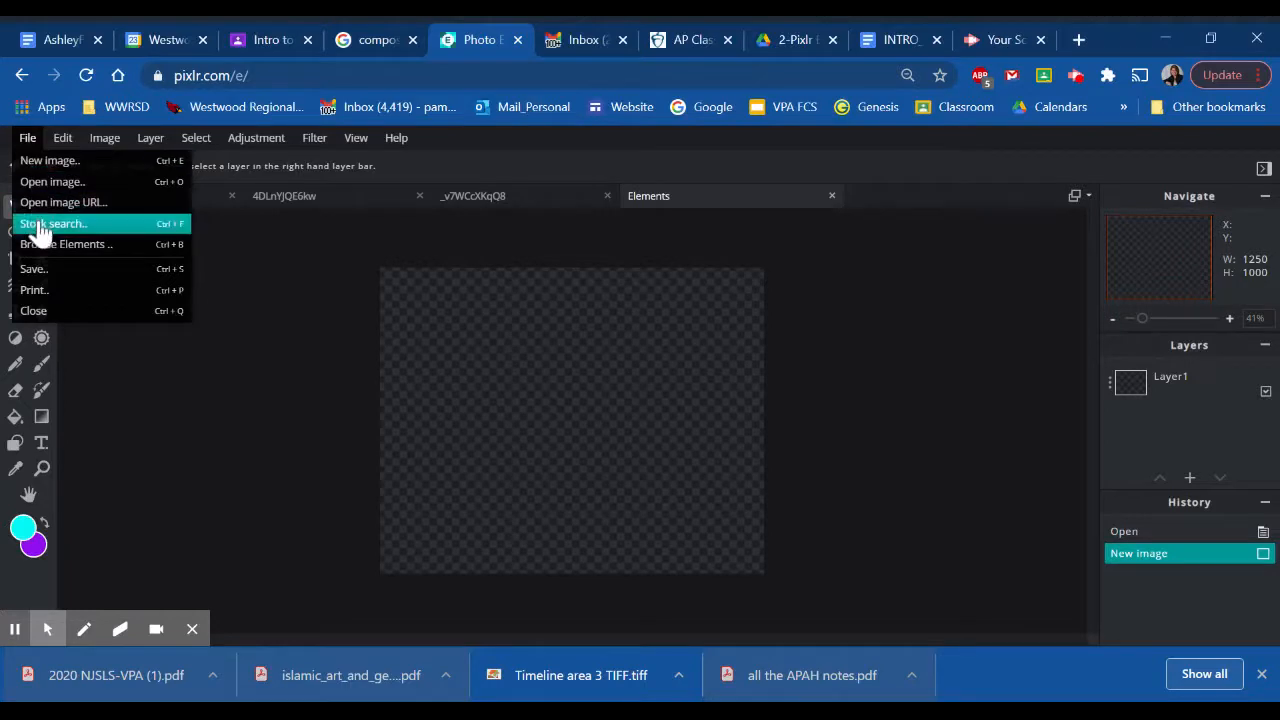
- Search the stock photos for boats and open the aerial blue harbor picture pre-resized to Web size, 1280 x 960
{"action": "left_click", "coordinate": [40, 226]}
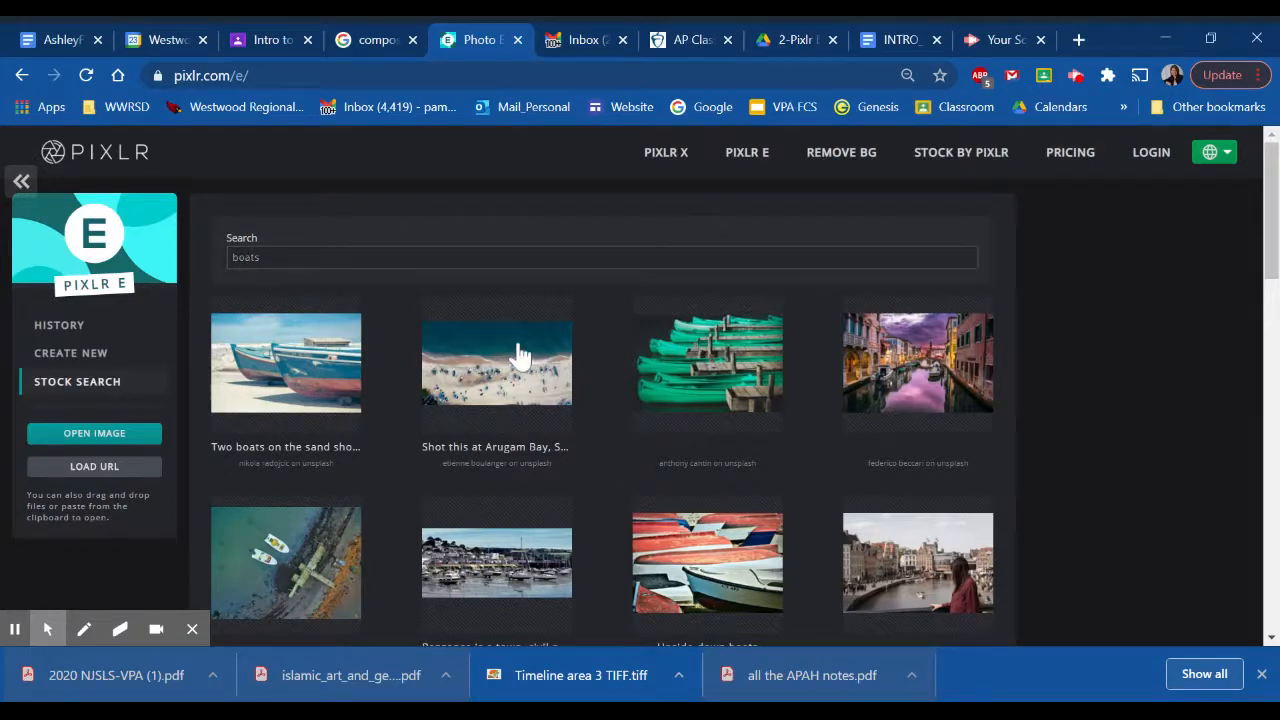
{"action": "scroll", "coordinate": [518, 355], "scroll_direction": "down", "scroll_amount": 4}
{"action": "scroll", "coordinate": [518, 355], "scroll_direction": "up", "scroll_amount": 1}
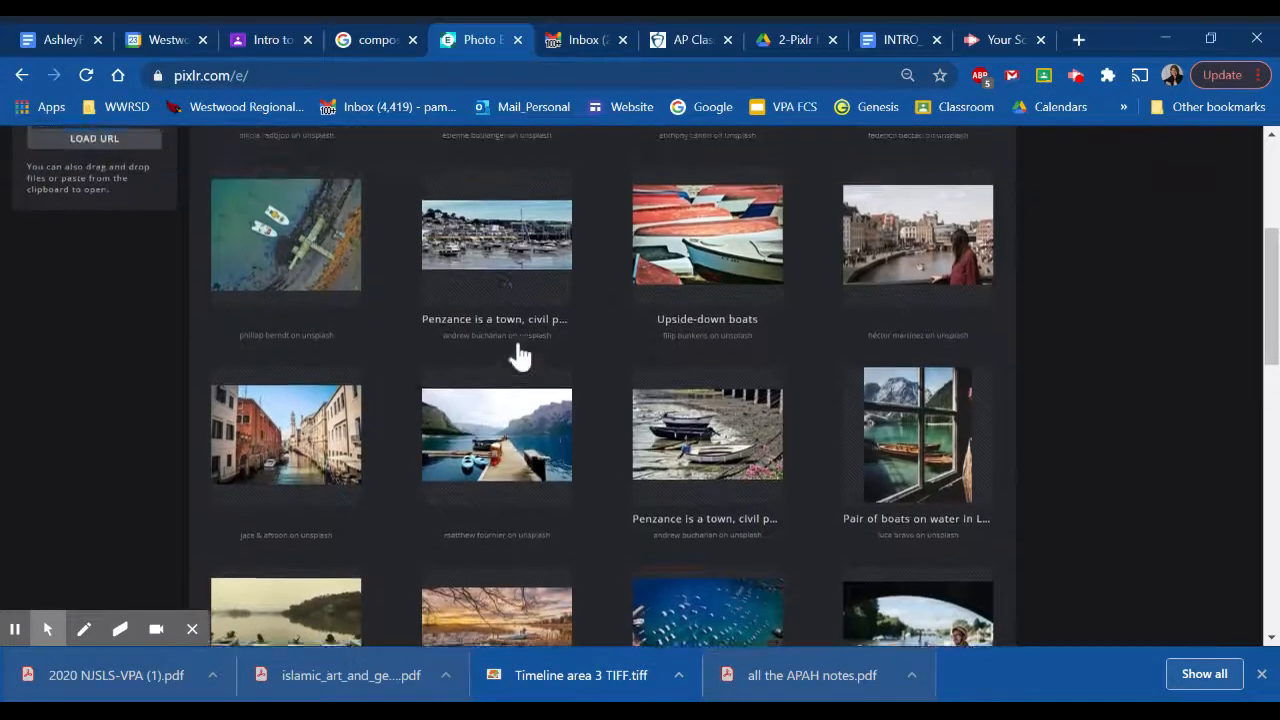
{"action": "scroll", "coordinate": [518, 355], "scroll_direction": "down", "scroll_amount": 4}
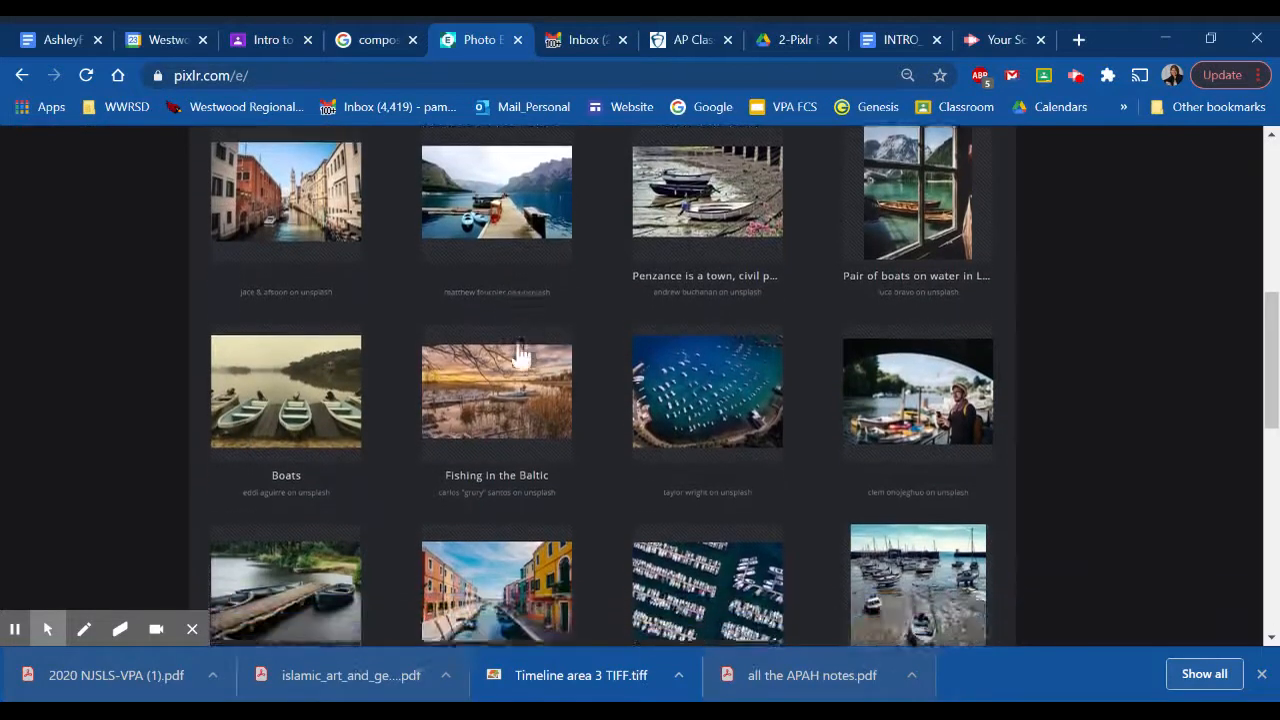
{"action": "left_click", "coordinate": [686, 330]}
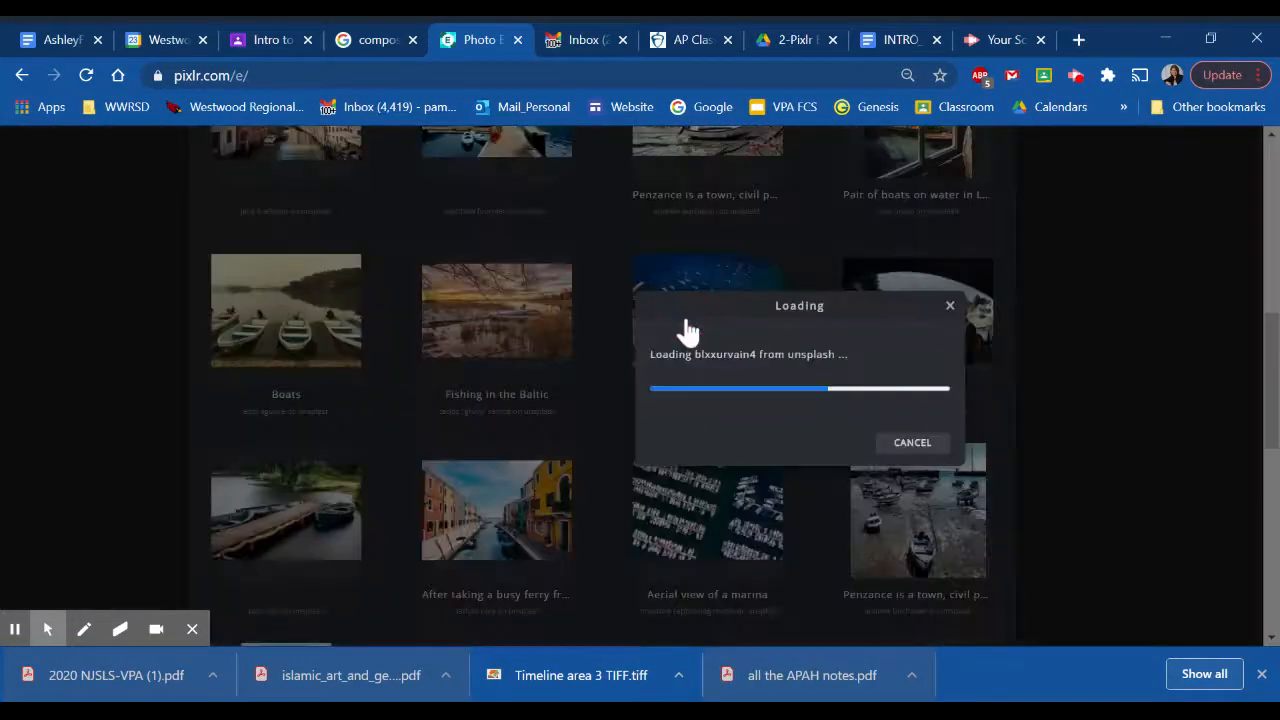
{"action": "left_click", "coordinate": [894, 417]}
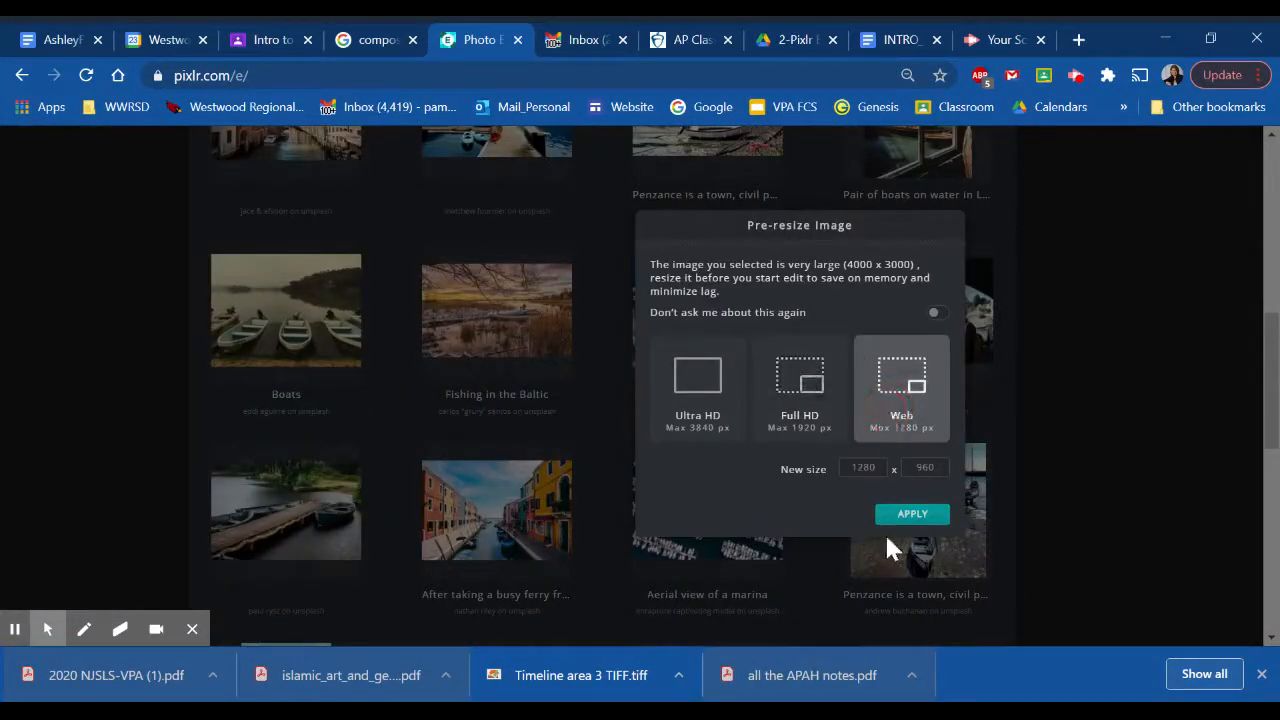
{"action": "left_click", "coordinate": [906, 520]}
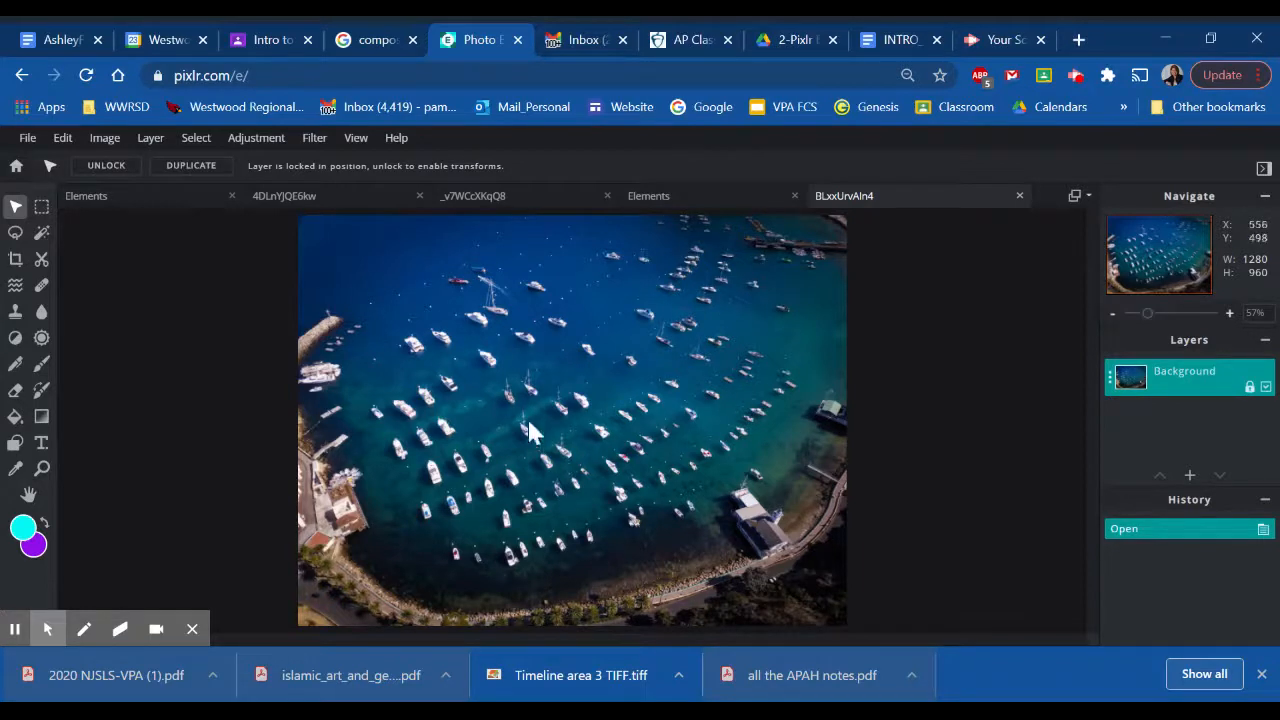
- Apply a Brightness & contrast adjustment to the harbor photo with brightness 1 and contrast 29
{"action": "left_click", "coordinate": [258, 140]}
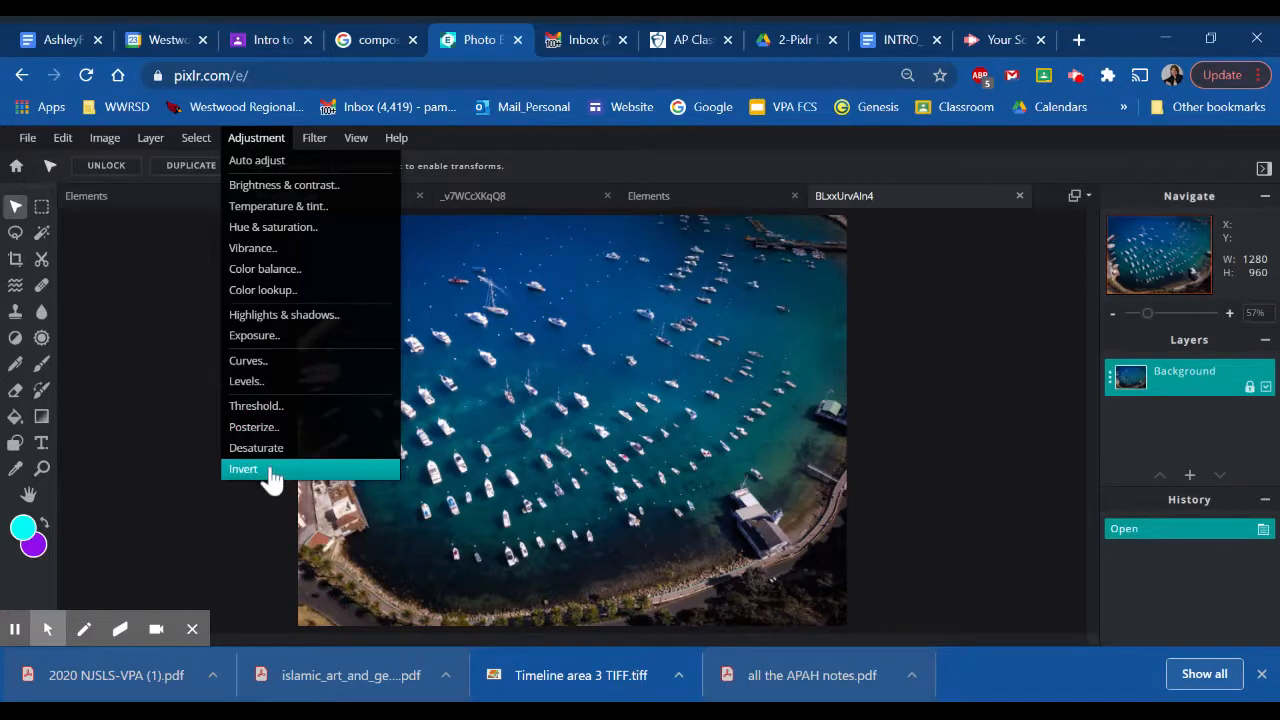
{"action": "left_click", "coordinate": [318, 190]}
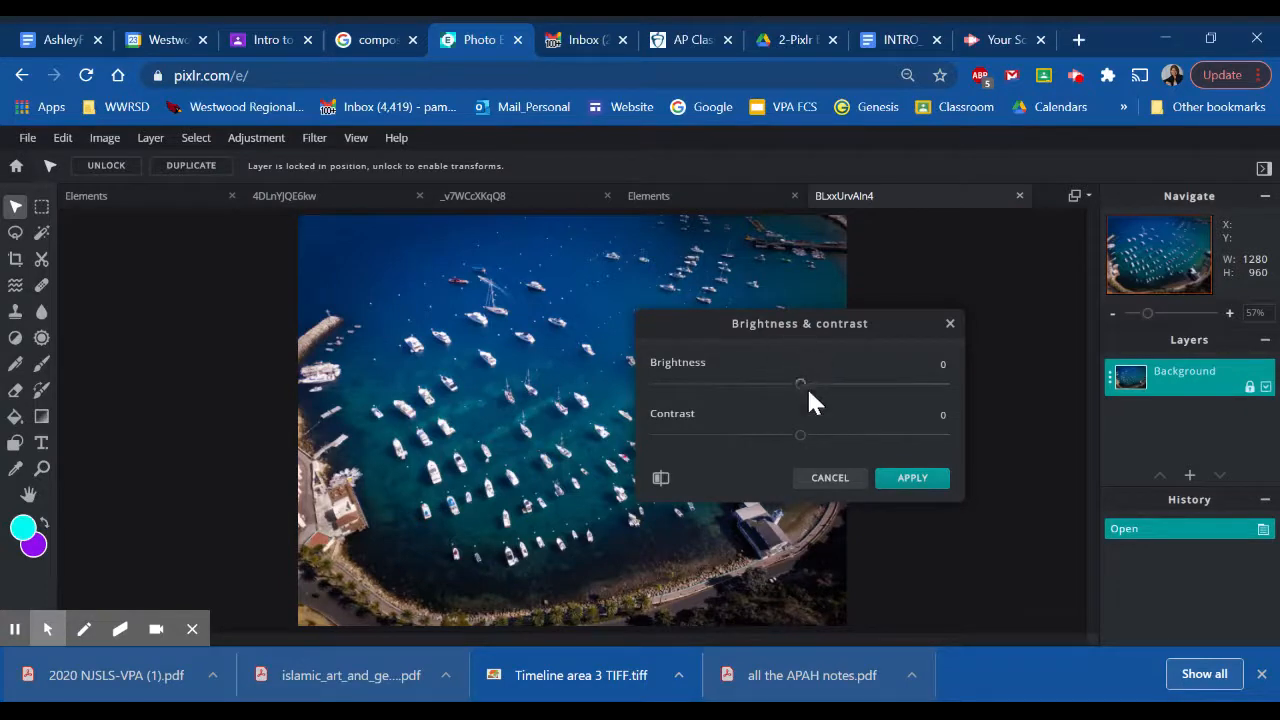
{"action": "mouse_move", "coordinate": [805, 388]}
{"action": "left_mouse_down"}
{"action": "mouse_move", "coordinate": [973, 392]}
{"action": "mouse_move", "coordinate": [651, 394]}
{"action": "mouse_move", "coordinate": [720, 368]}
{"action": "mouse_move", "coordinate": [803, 395]}
{"action": "left_mouse_up"}
{"action": "left_click_drag", "start_coordinate": [803, 444], "coordinate": [843, 446]}
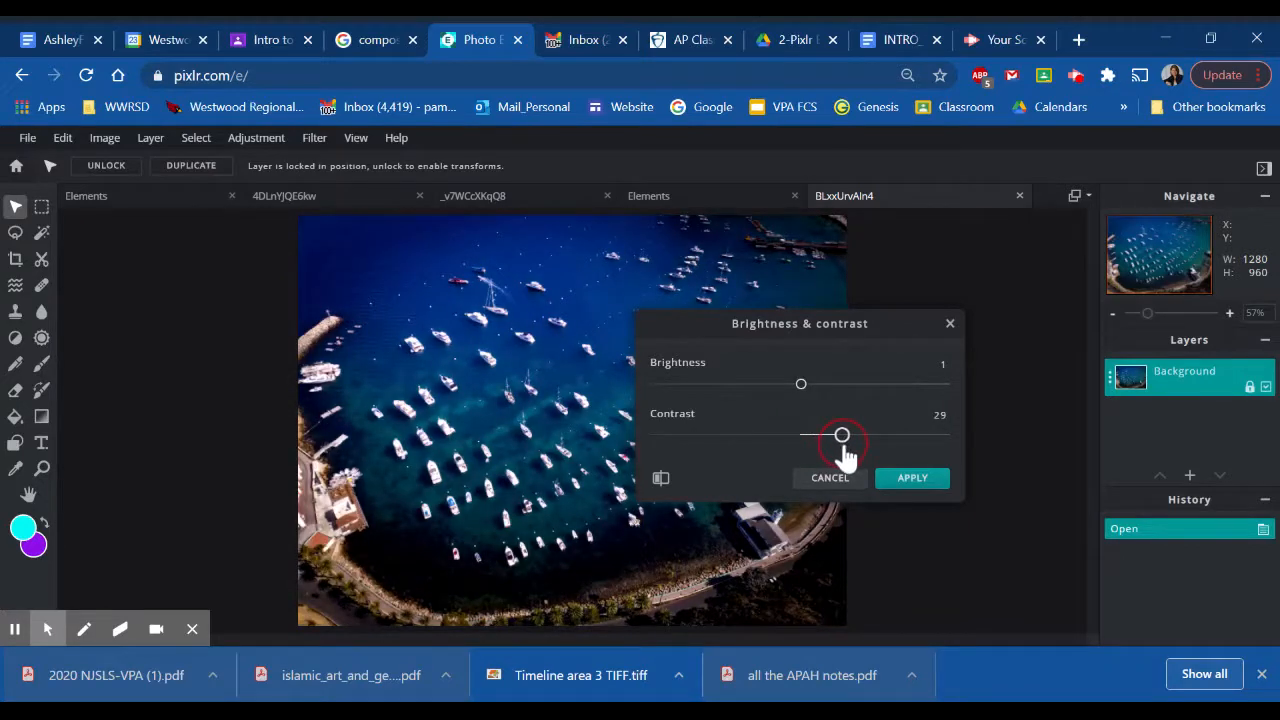
{"action": "left_click", "coordinate": [913, 479]}
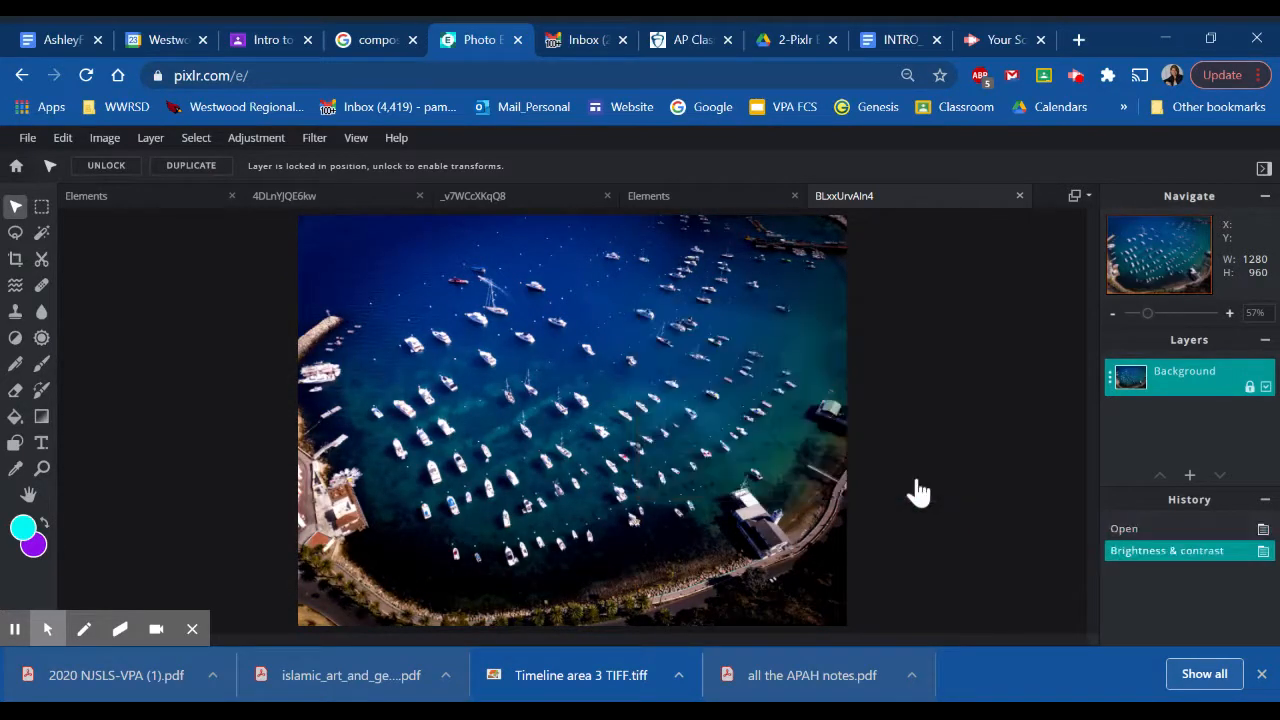
- Cool the photo with a Temperature & tint adjustment, setting temperature to -75 and tint to 0
{"action": "left_click", "coordinate": [263, 143]}
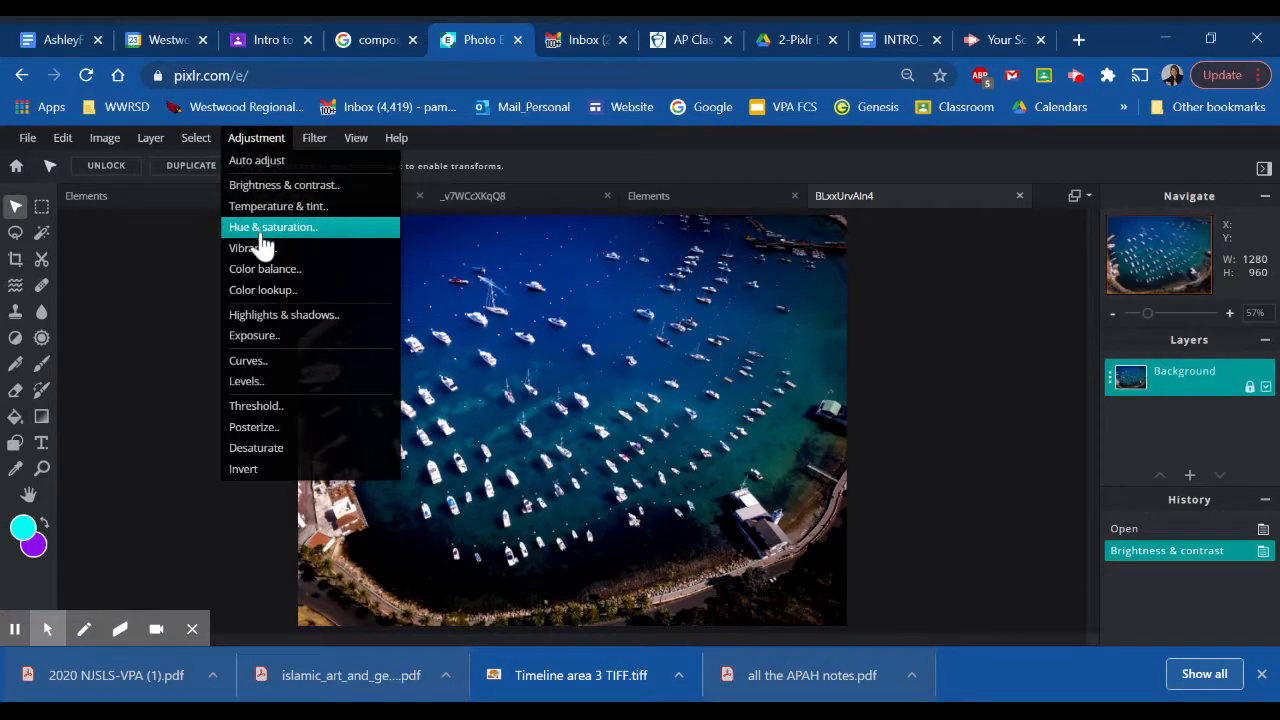
{"action": "left_click", "coordinate": [262, 212]}
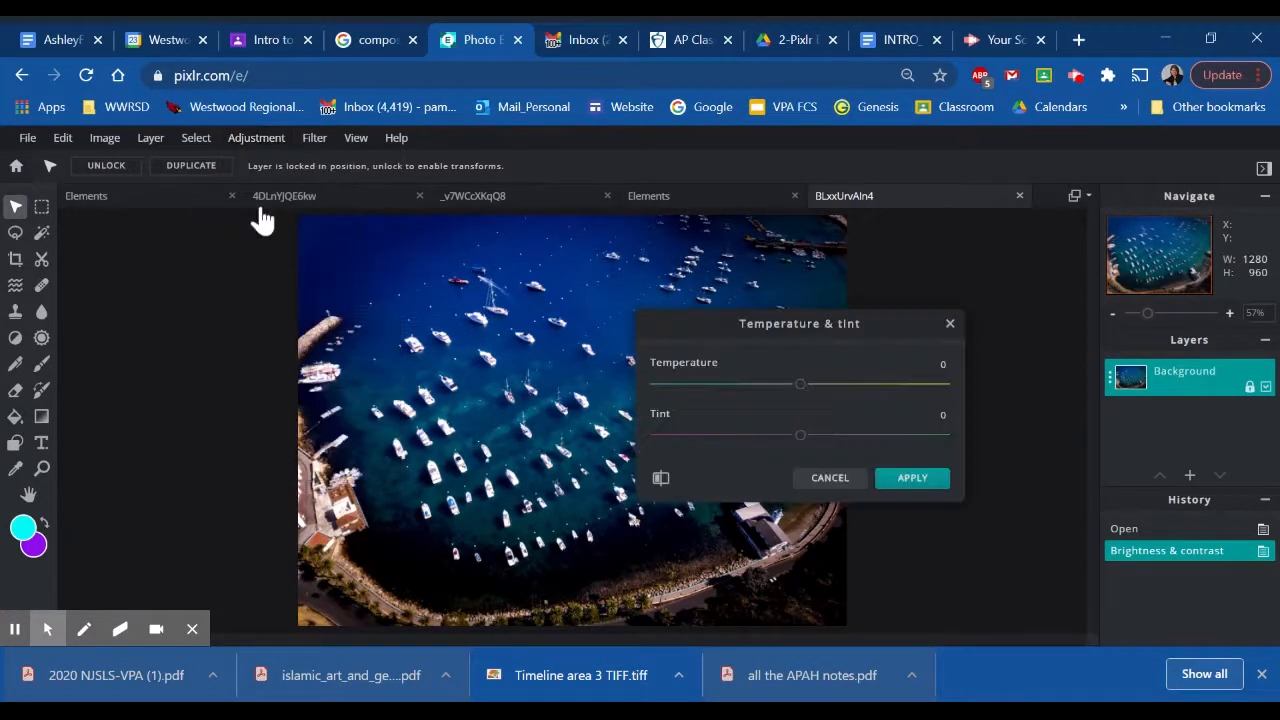
{"action": "left_click_drag", "start_coordinate": [801, 386], "coordinate": [694, 387]}
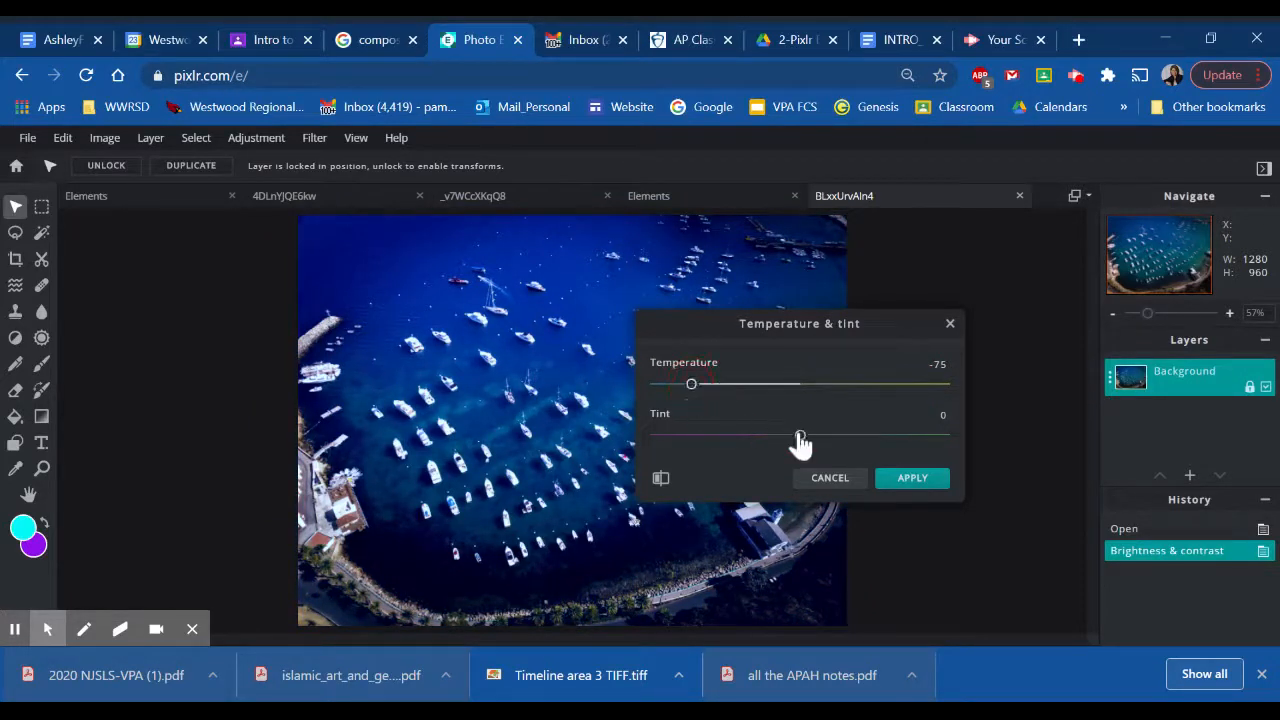
{"action": "mouse_move", "coordinate": [800, 435]}
{"action": "left_mouse_down"}
{"action": "mouse_move", "coordinate": [685, 437]}
{"action": "mouse_move", "coordinate": [794, 414]}
{"action": "mouse_move", "coordinate": [903, 437]}
{"action": "mouse_move", "coordinate": [803, 435]}
{"action": "left_mouse_up"}
{"action": "left_click", "coordinate": [911, 485]}
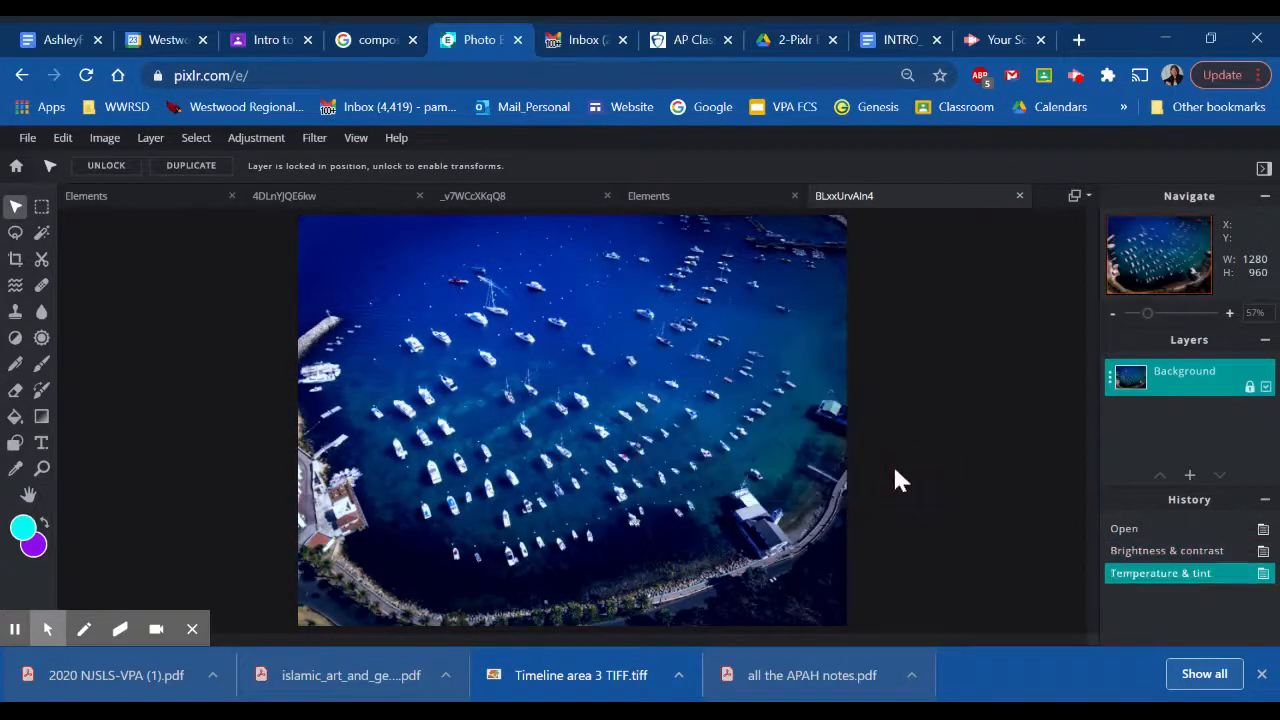
- Shift the water to purple with a Hue & saturation adjustment of hue 47, saturation 0 and lightness -1
{"action": "left_click", "coordinate": [257, 147]}
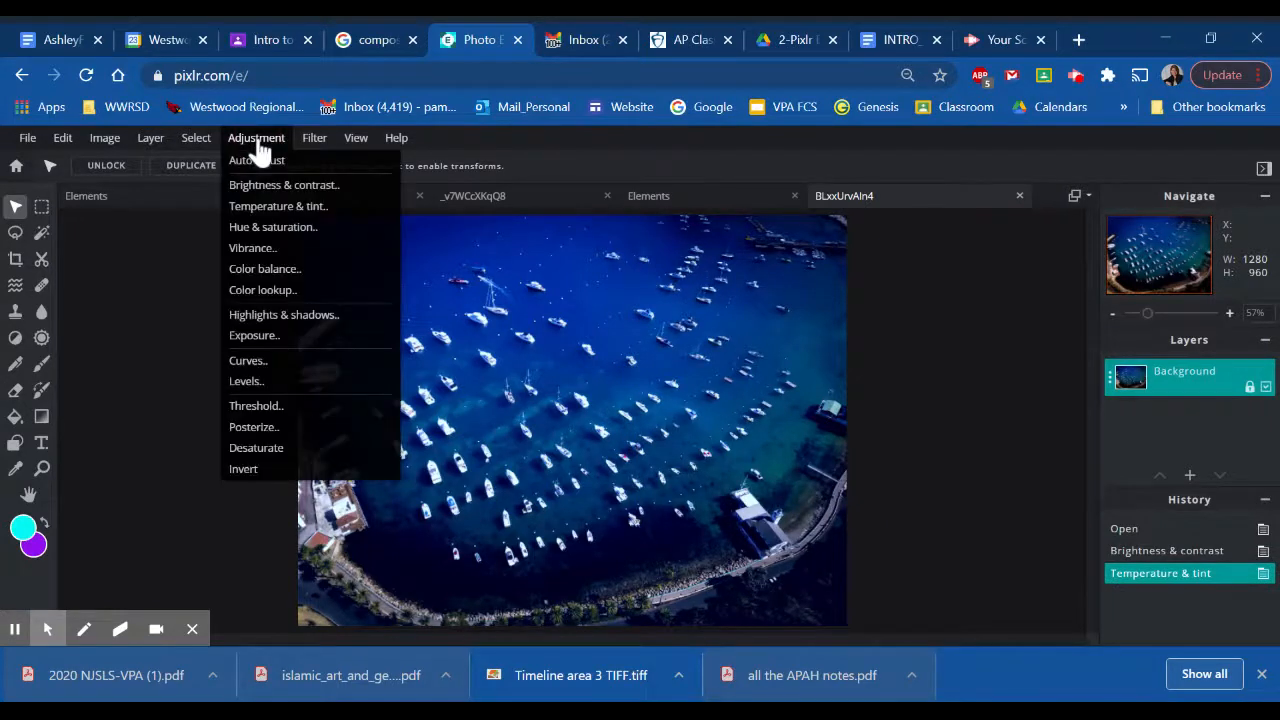
{"action": "left_click", "coordinate": [270, 232]}
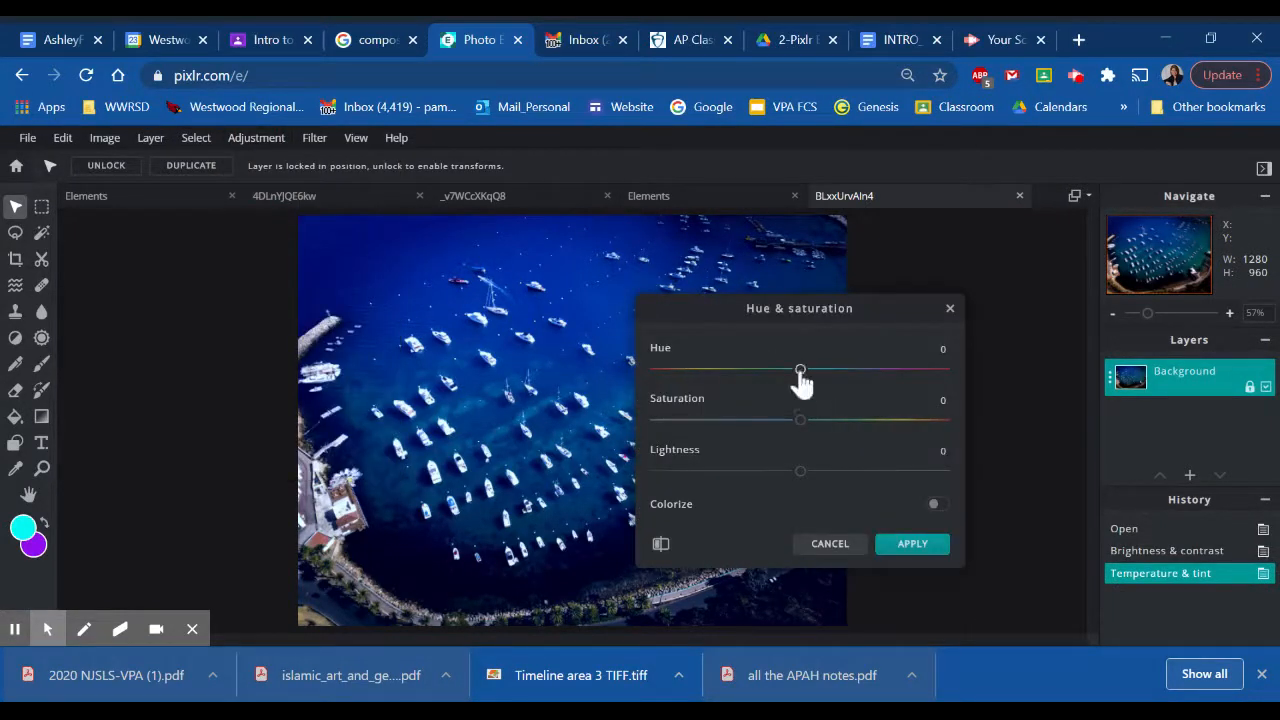
{"action": "left_click_drag", "start_coordinate": [800, 372], "coordinate": [676, 374]}
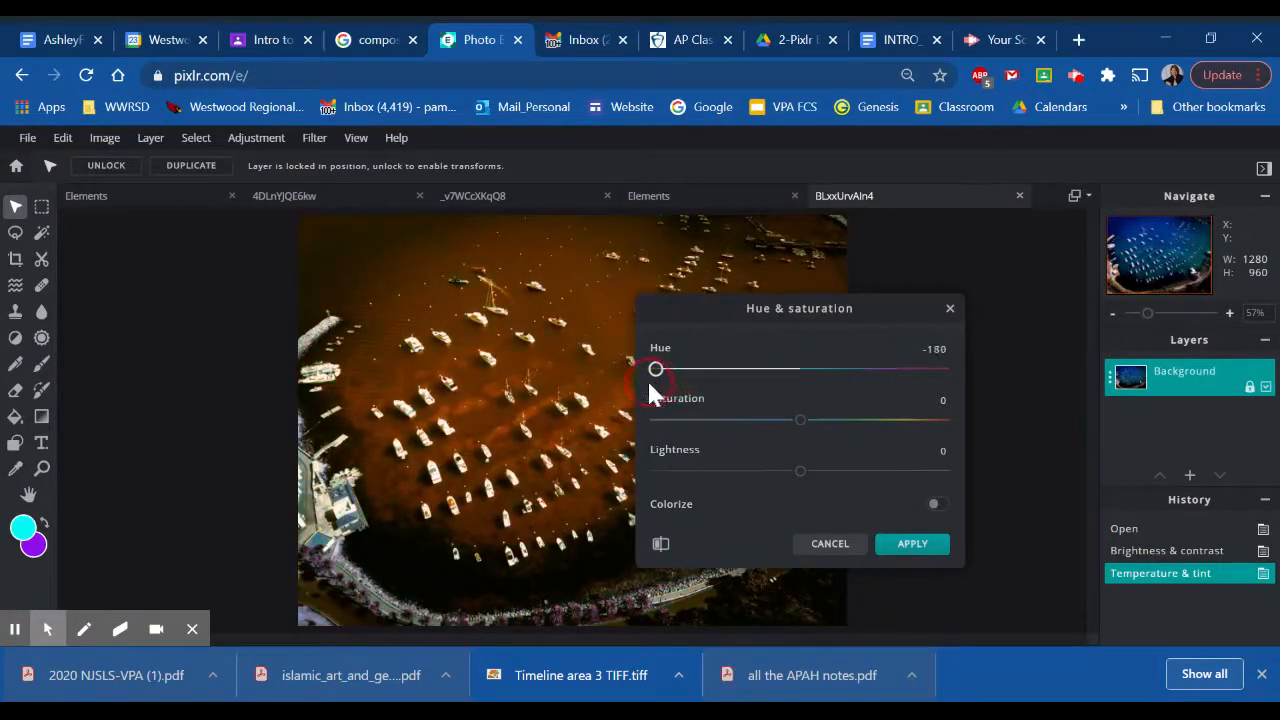
{"action": "left_click_drag", "start_coordinate": [684, 378], "coordinate": [840, 382]}
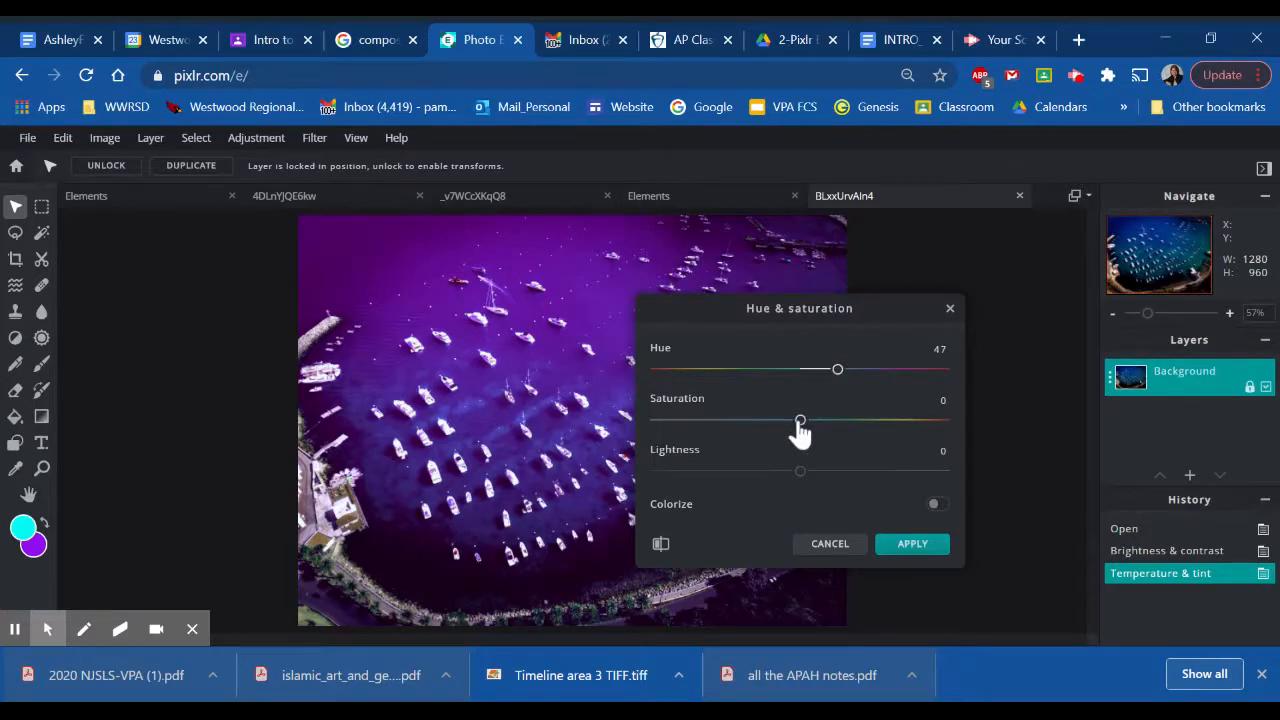
{"action": "left_click_drag", "start_coordinate": [800, 420], "coordinate": [801, 482]}
{"action": "left_click", "coordinate": [910, 545]}
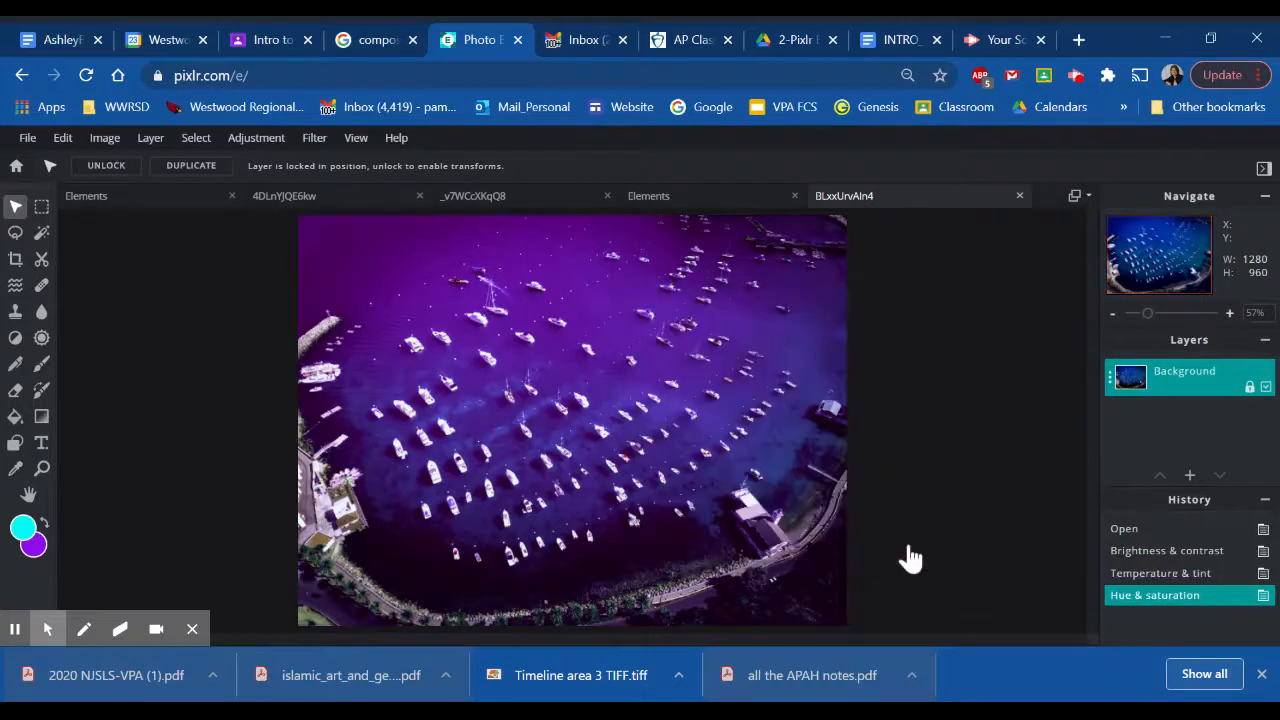
- Try different Vibrance amounts on the purple harbor photo and apply the adjustment
{"action": "left_click", "coordinate": [248, 140]}
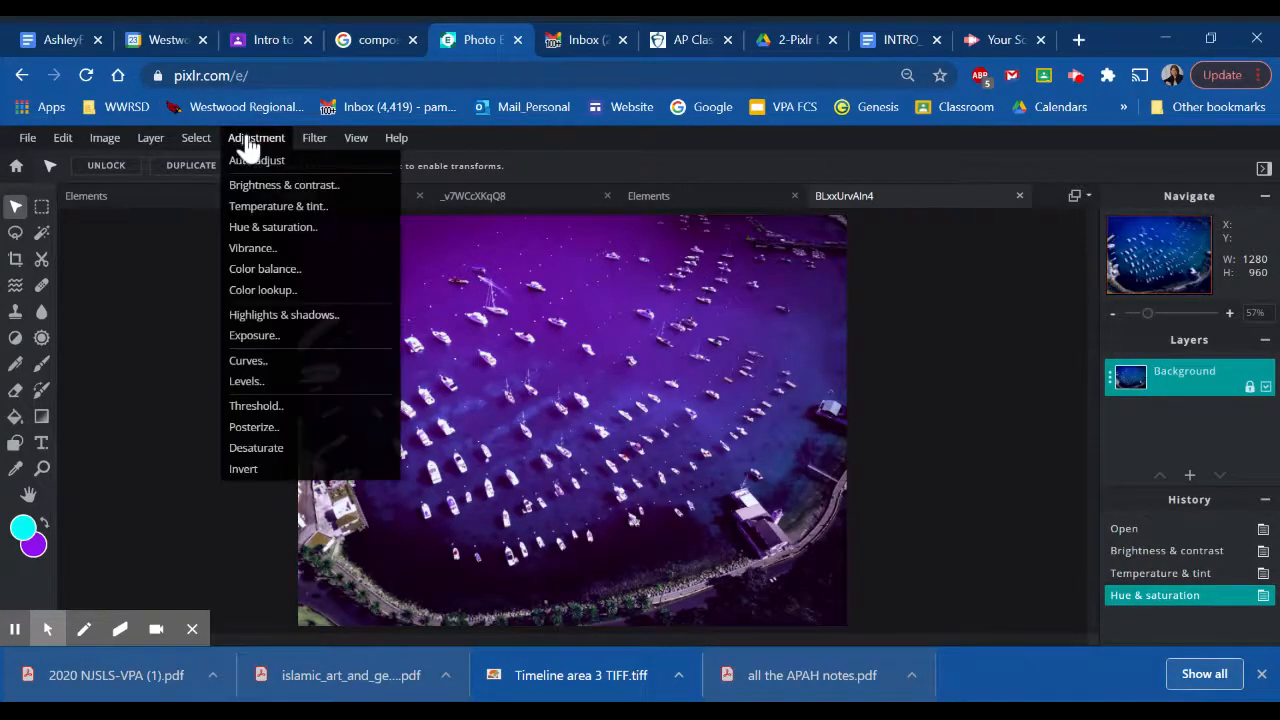
{"action": "left_click", "coordinate": [255, 250]}
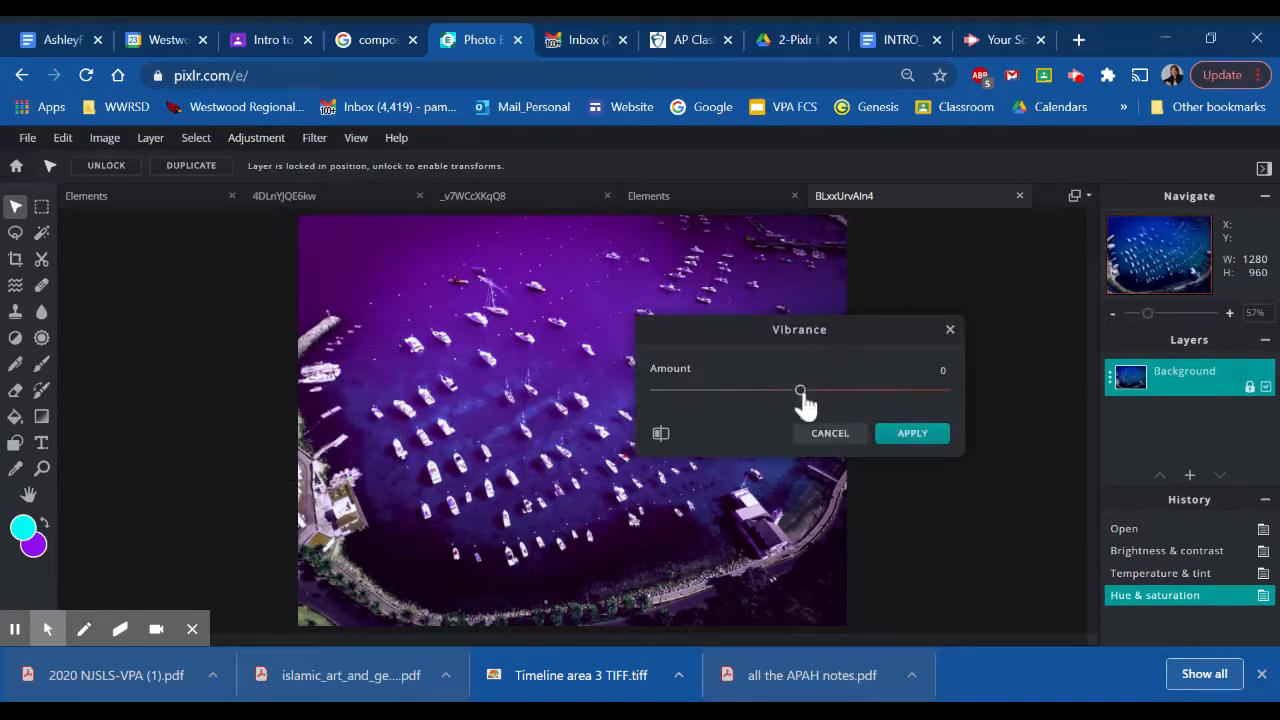
{"action": "left_click_drag", "start_coordinate": [802, 392], "coordinate": [856, 418]}
{"action": "left_click_drag", "start_coordinate": [925, 398], "coordinate": [808, 405]}
{"action": "left_click", "coordinate": [910, 433]}
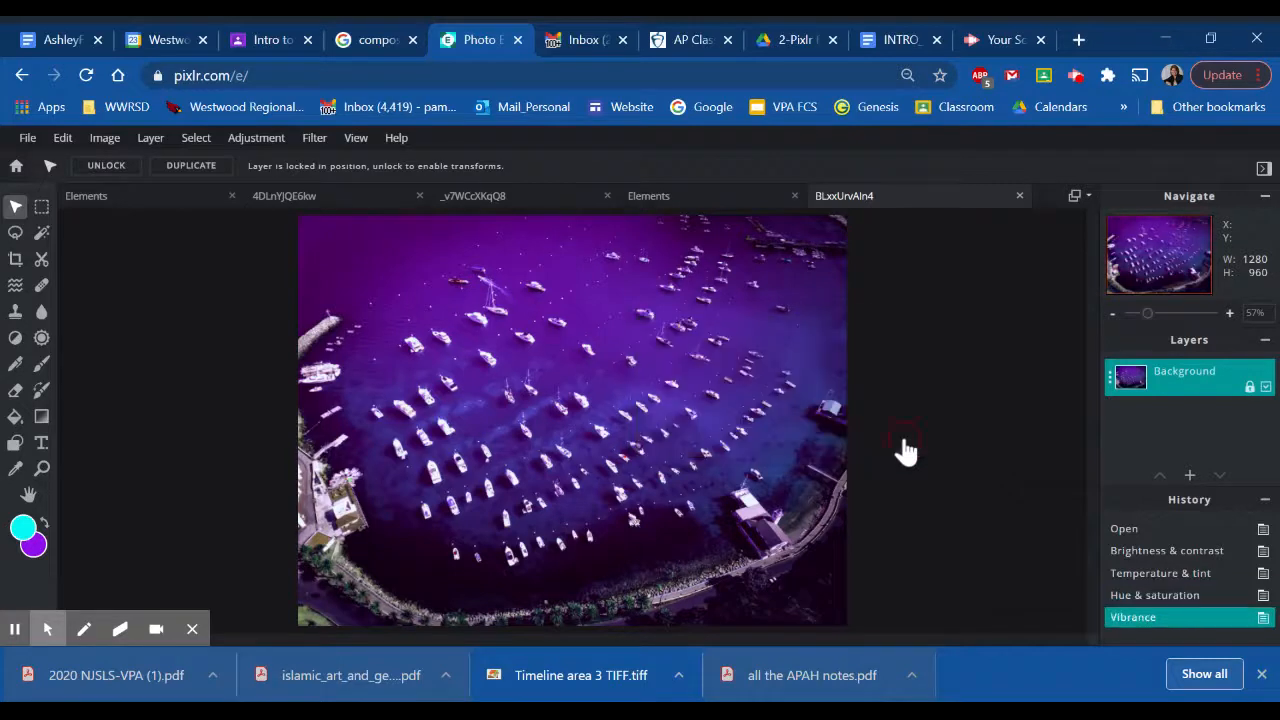
- Apply a Color balance adjustment to the midtones with red -1, green 0 and blue -89, preserving luminosity
{"action": "left_click", "coordinate": [262, 140]}
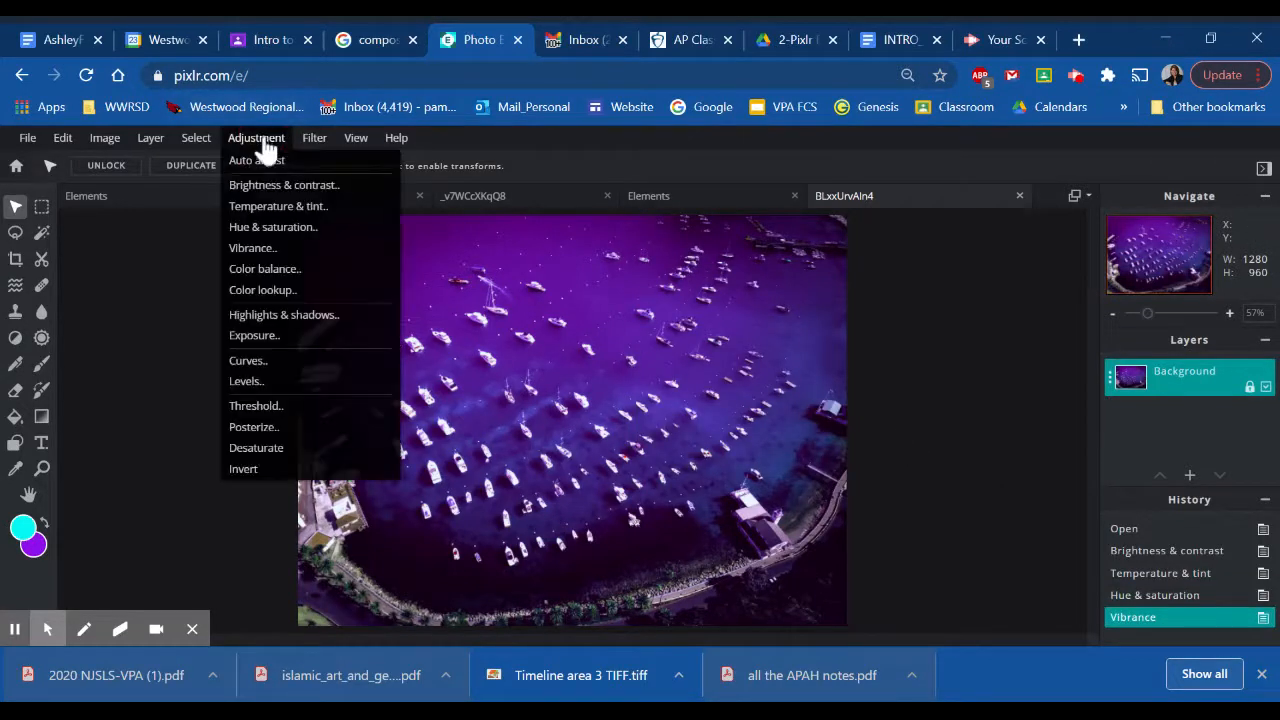
{"action": "left_click", "coordinate": [277, 275]}
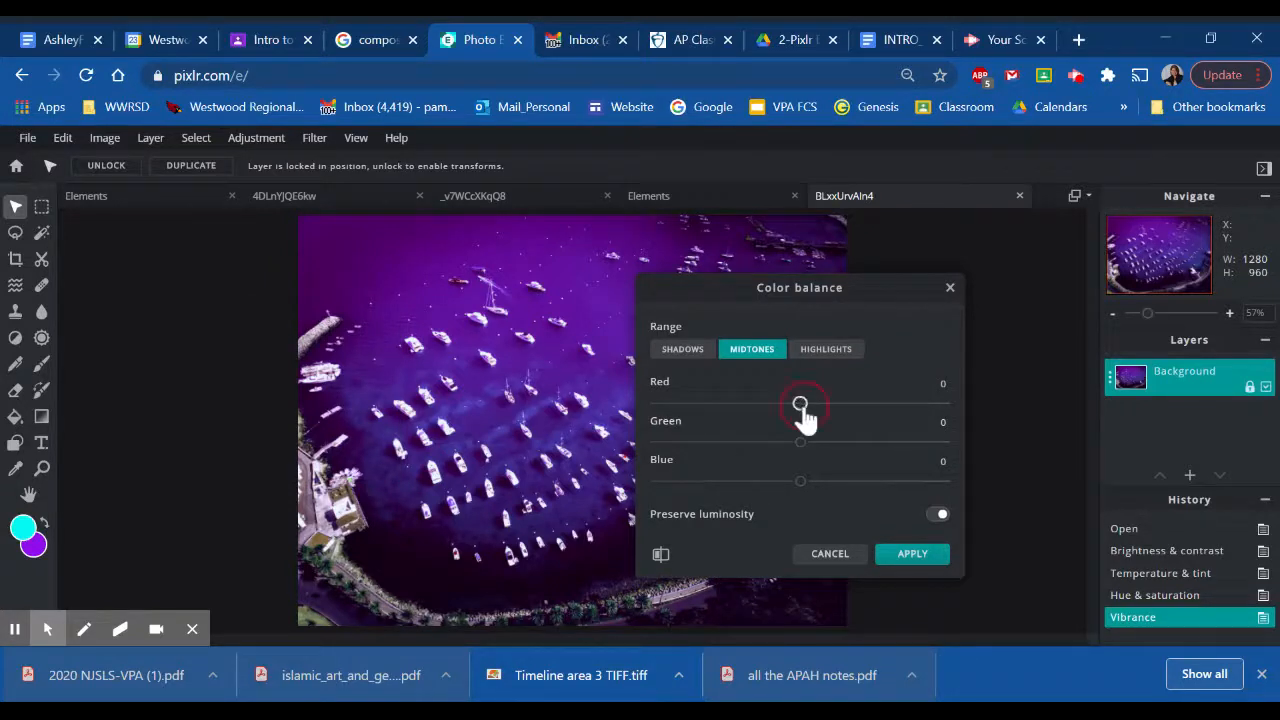
{"action": "mouse_move", "coordinate": [803, 410]}
{"action": "left_mouse_down"}
{"action": "mouse_move", "coordinate": [943, 414]}
{"action": "mouse_move", "coordinate": [791, 410]}
{"action": "left_mouse_up"}
{"action": "left_click_drag", "start_coordinate": [706, 415], "coordinate": [801, 450]}
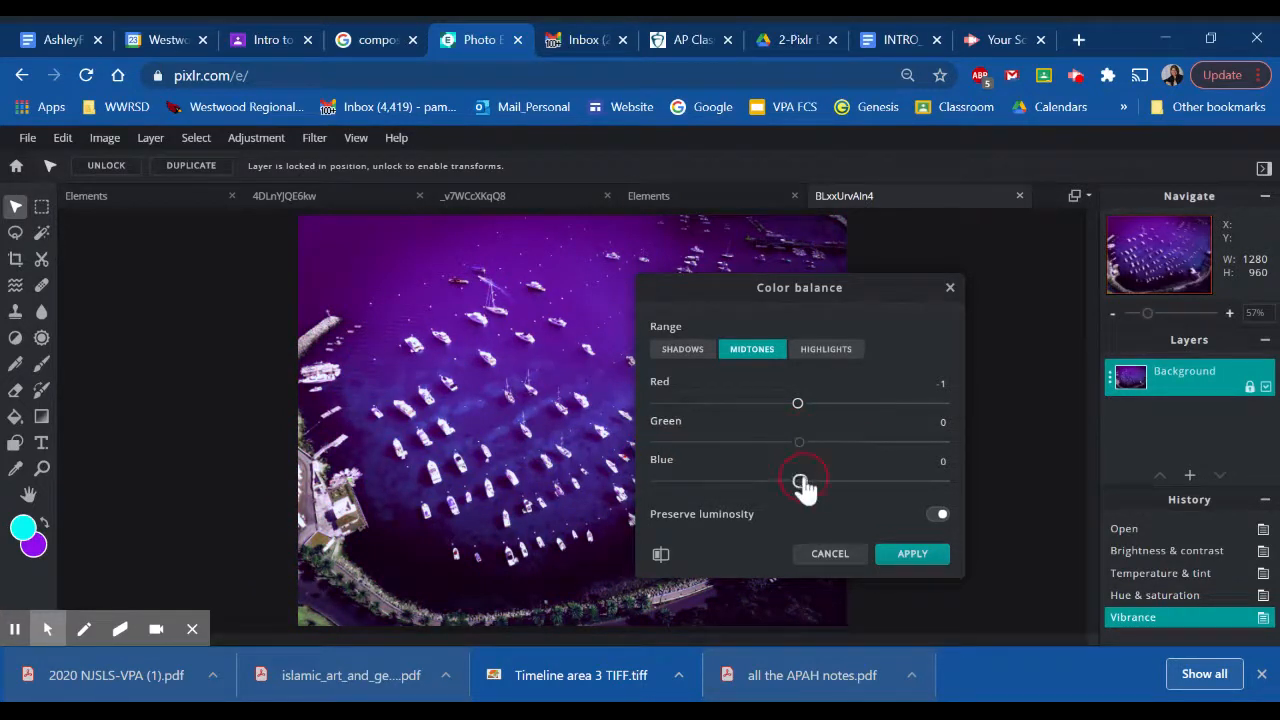
{"action": "left_click_drag", "start_coordinate": [801, 484], "coordinate": [720, 485]}
{"action": "left_click_drag", "start_coordinate": [826, 477], "coordinate": [671, 488]}
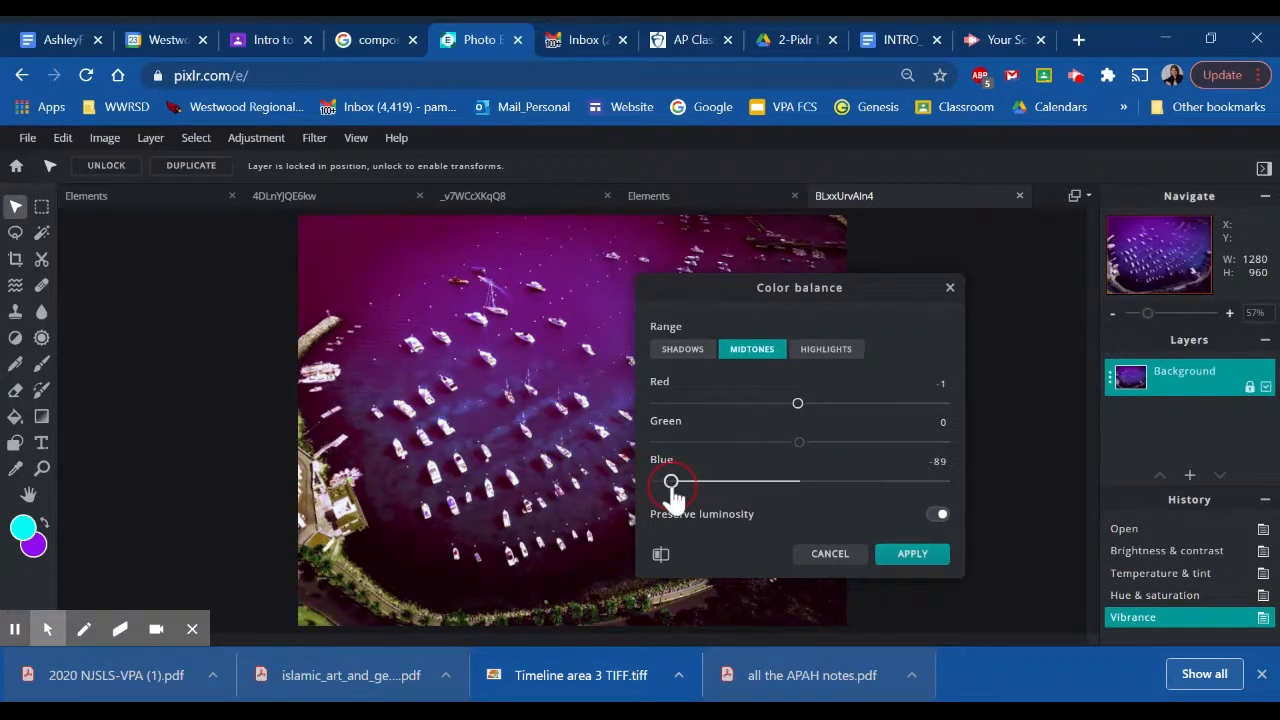
{"action": "left_click", "coordinate": [909, 563]}
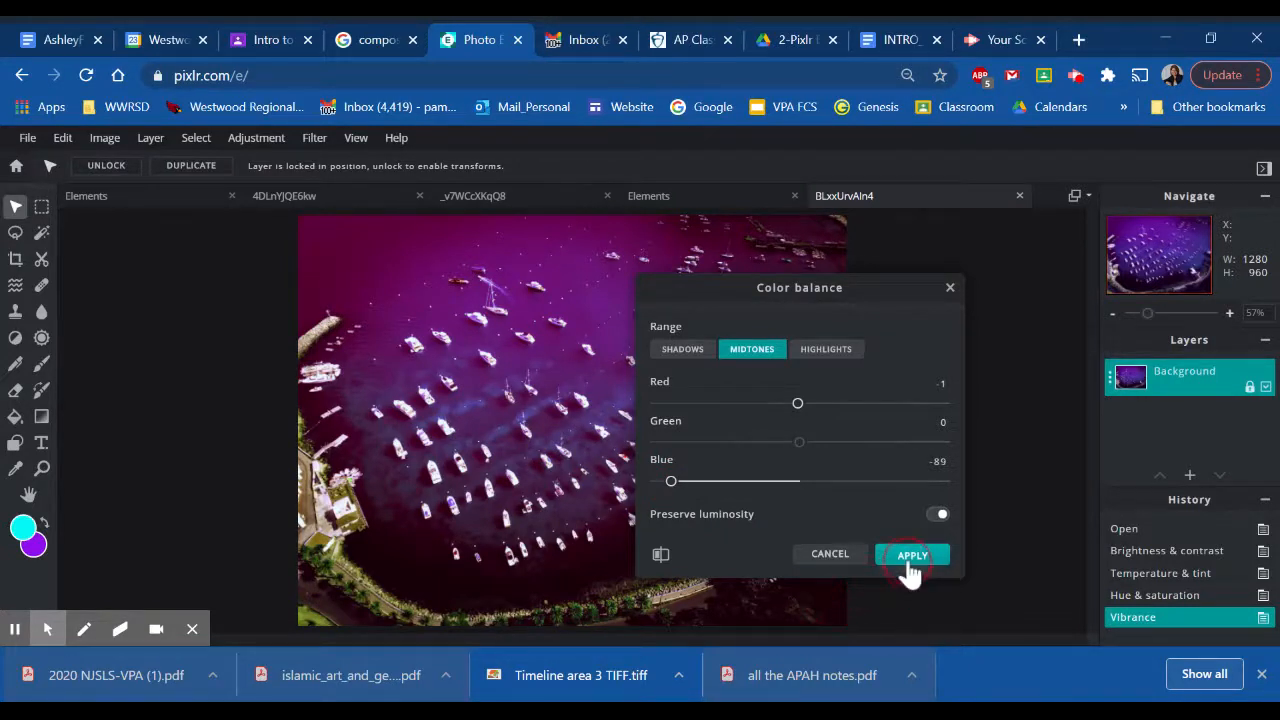
{"action": "left_click", "coordinate": [908, 559]}
- Preview several Color lookup gradients on the harbor photo and apply the blue, purple, red, yellow and green rainbow gradient at 100% opacity
{"action": "left_click", "coordinate": [257, 145]}
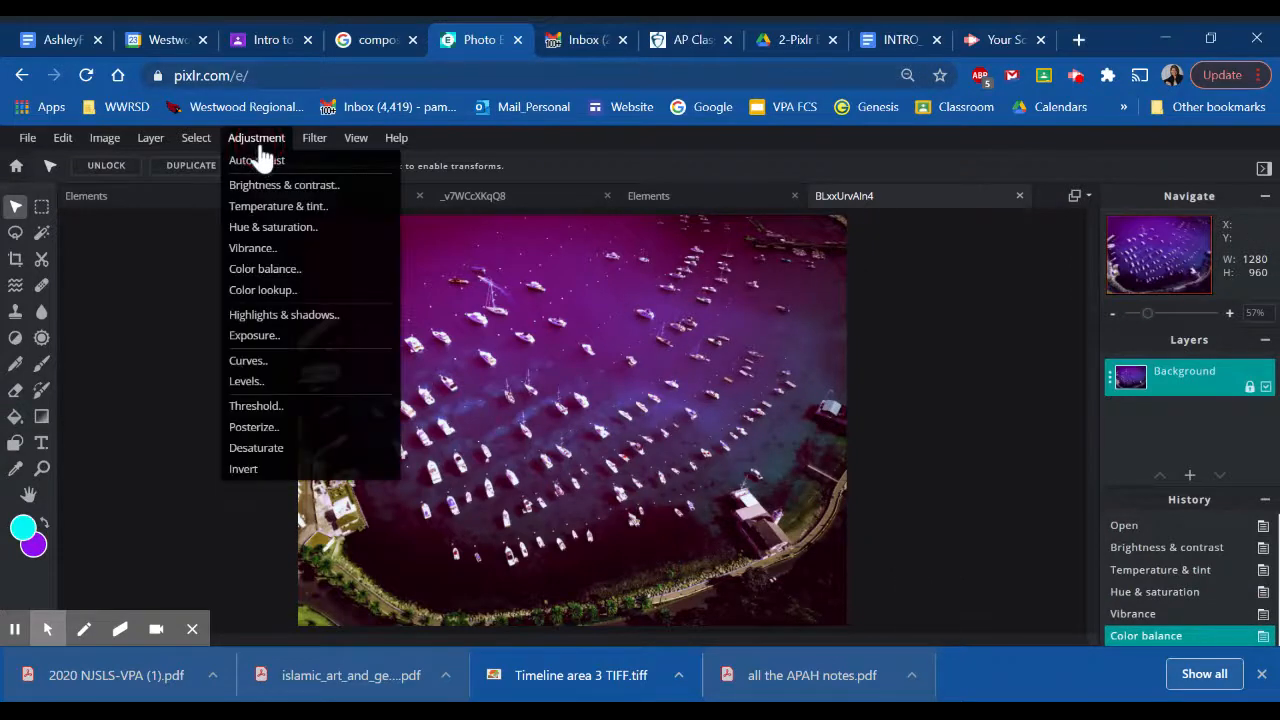
{"action": "left_click", "coordinate": [280, 291]}
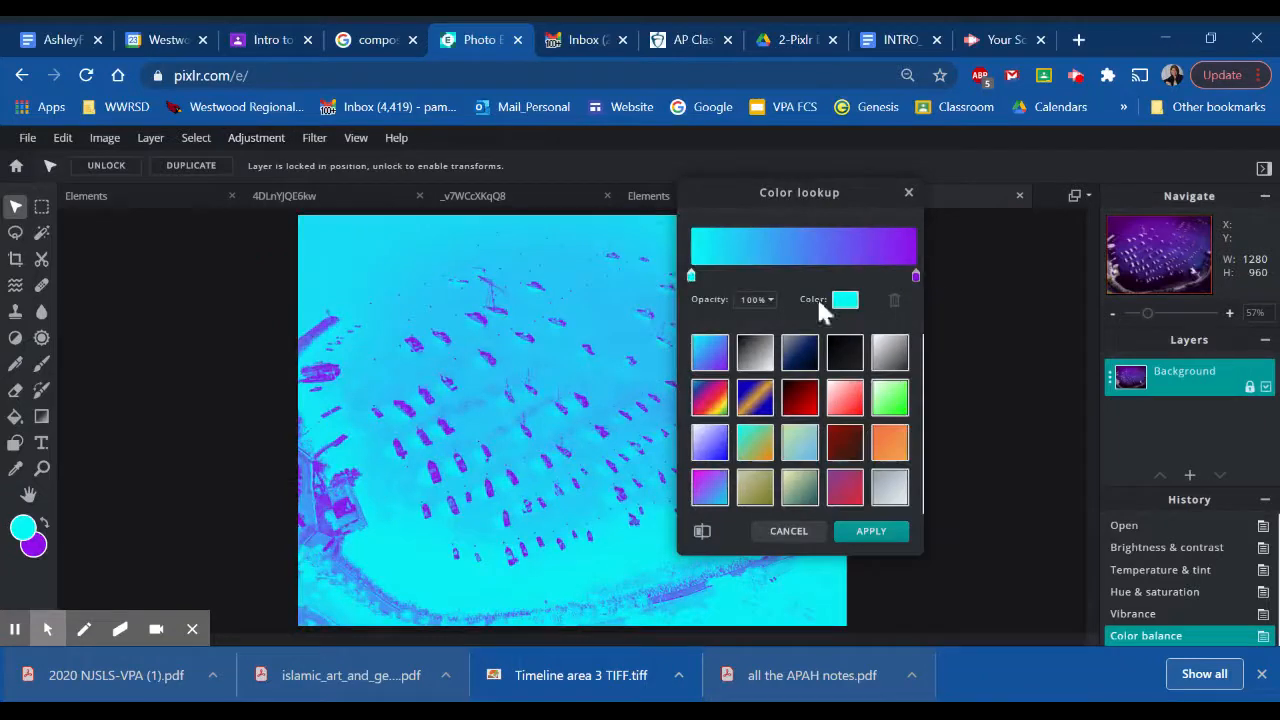
{"action": "left_click_drag", "start_coordinate": [731, 188], "coordinate": [854, 181]}
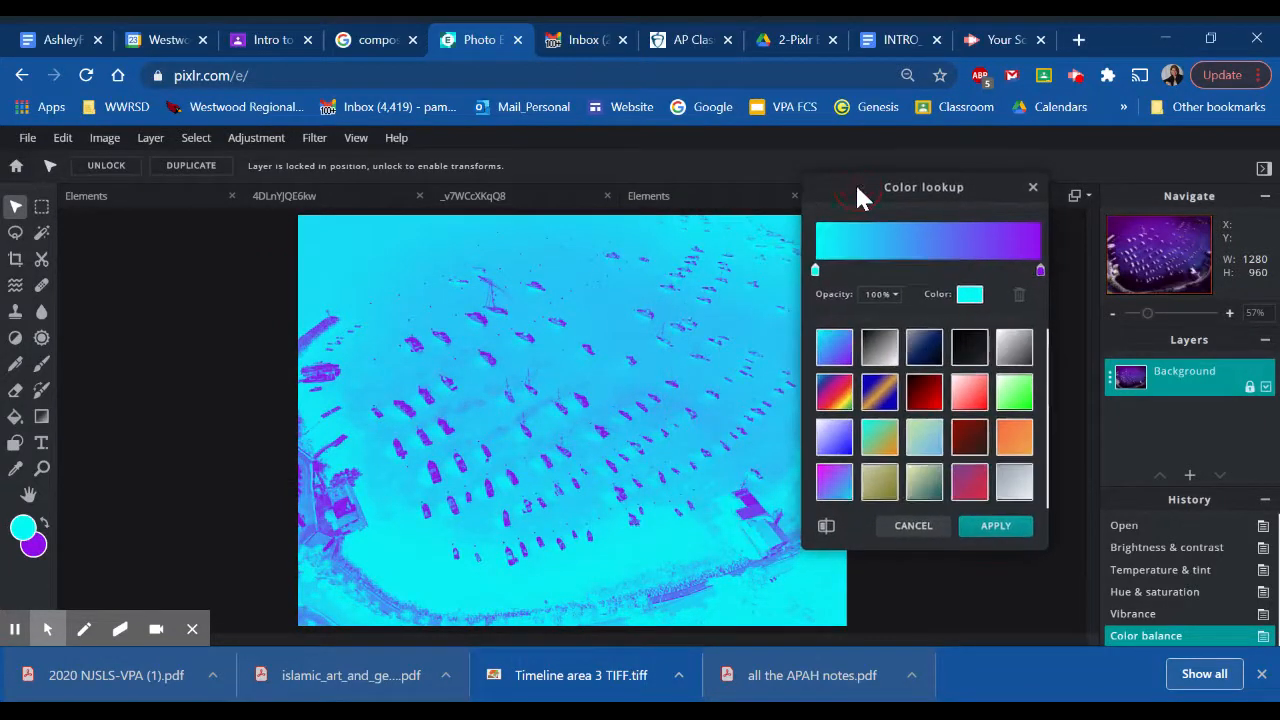
{"action": "left_click", "coordinate": [835, 393]}
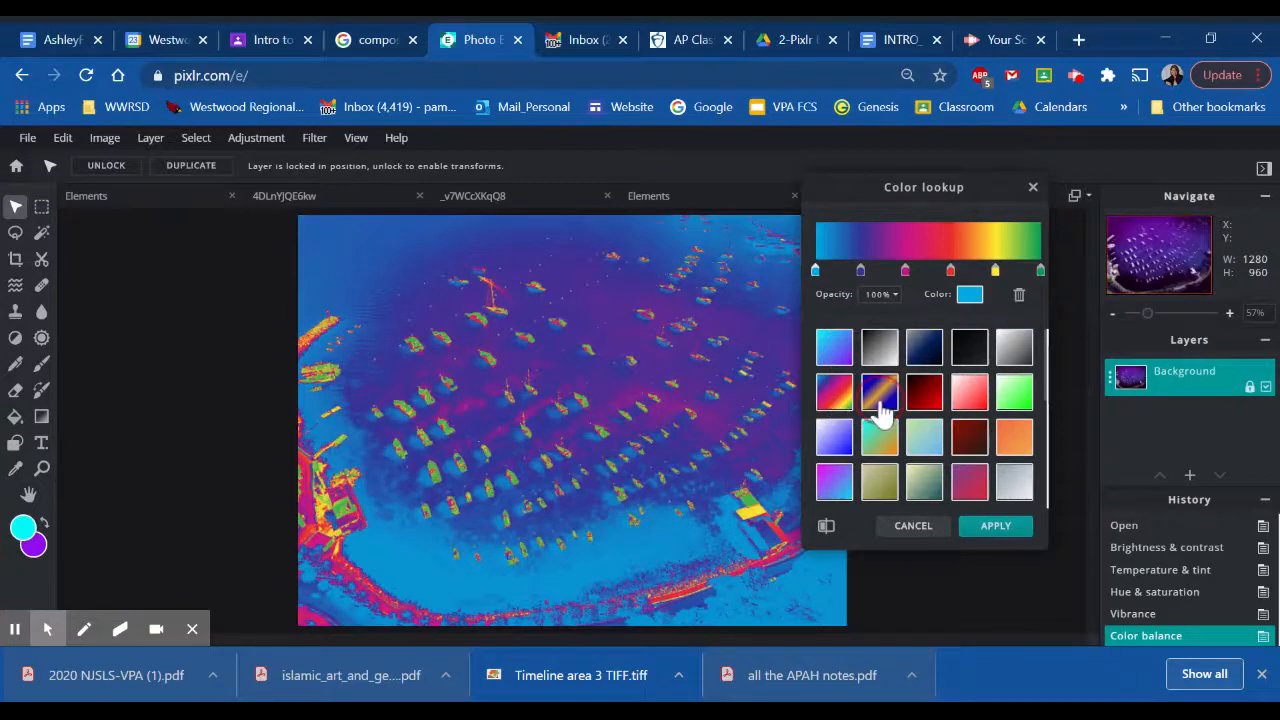
{"action": "left_click", "coordinate": [876, 410]}
{"action": "left_click", "coordinate": [926, 400]}
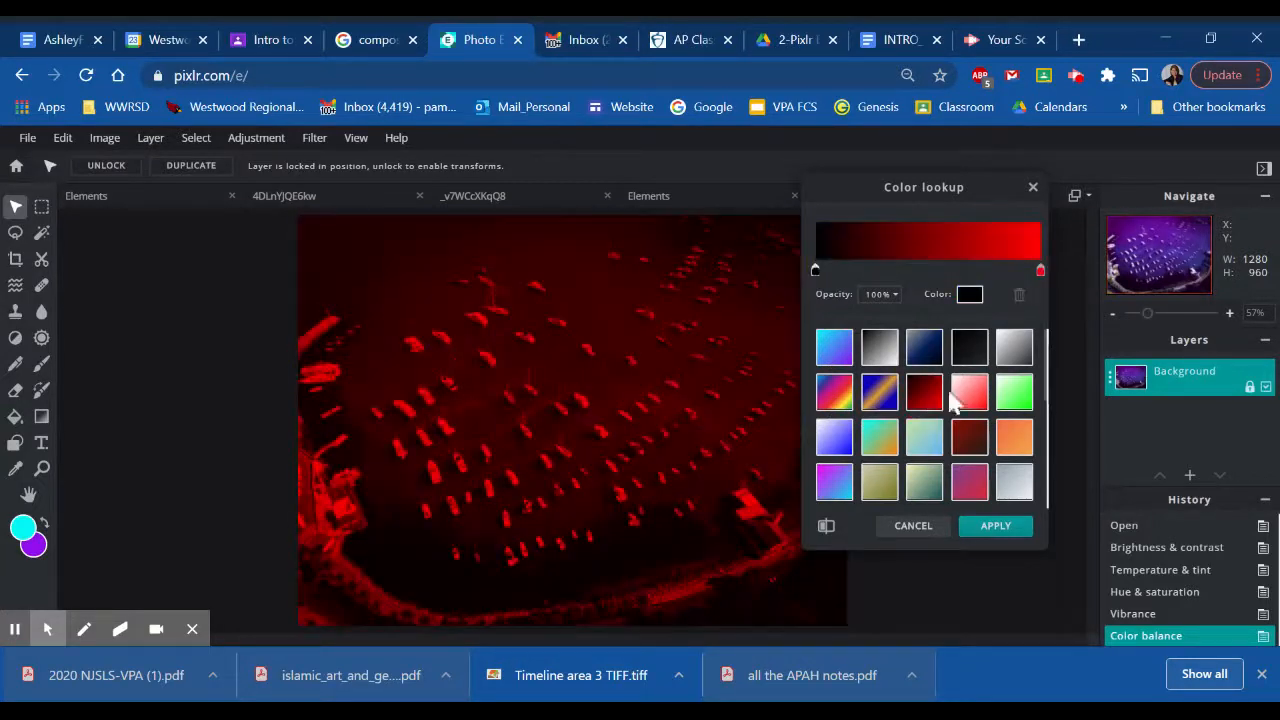
{"action": "left_click", "coordinate": [969, 362]}
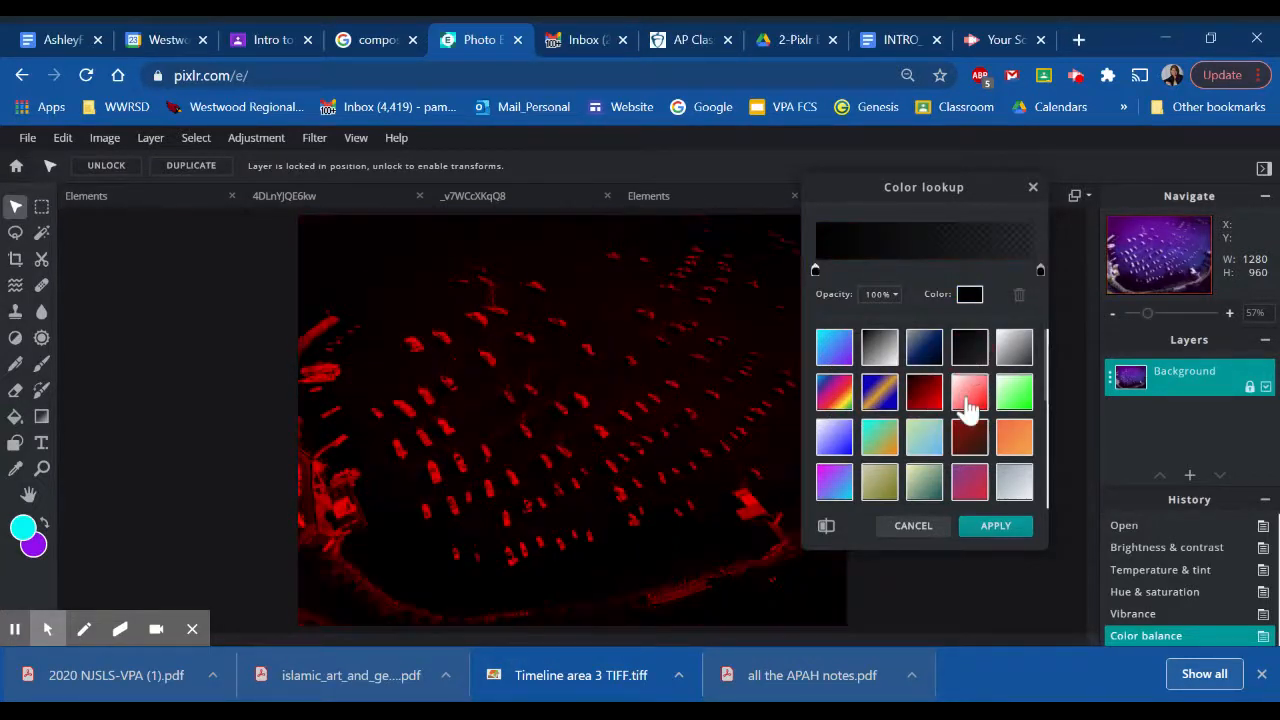
{"action": "left_click", "coordinate": [967, 400]}
{"action": "left_click", "coordinate": [978, 450]}
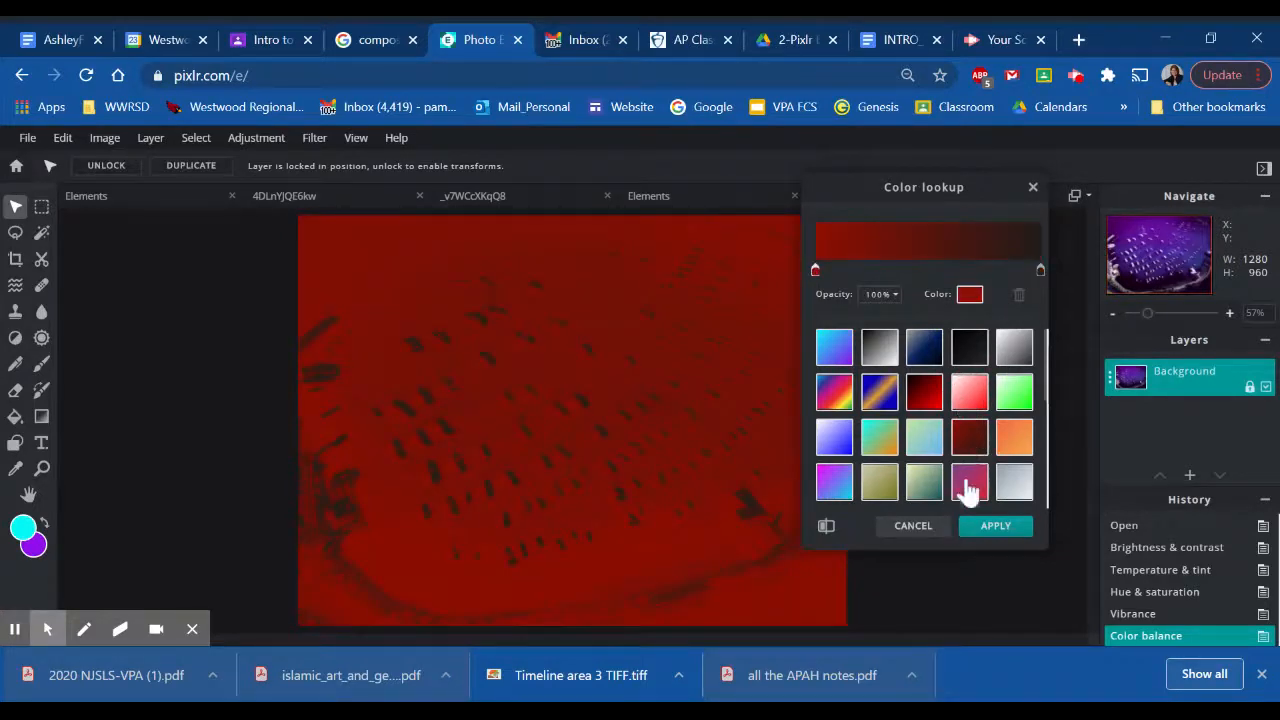
{"action": "left_click", "coordinate": [1015, 405]}
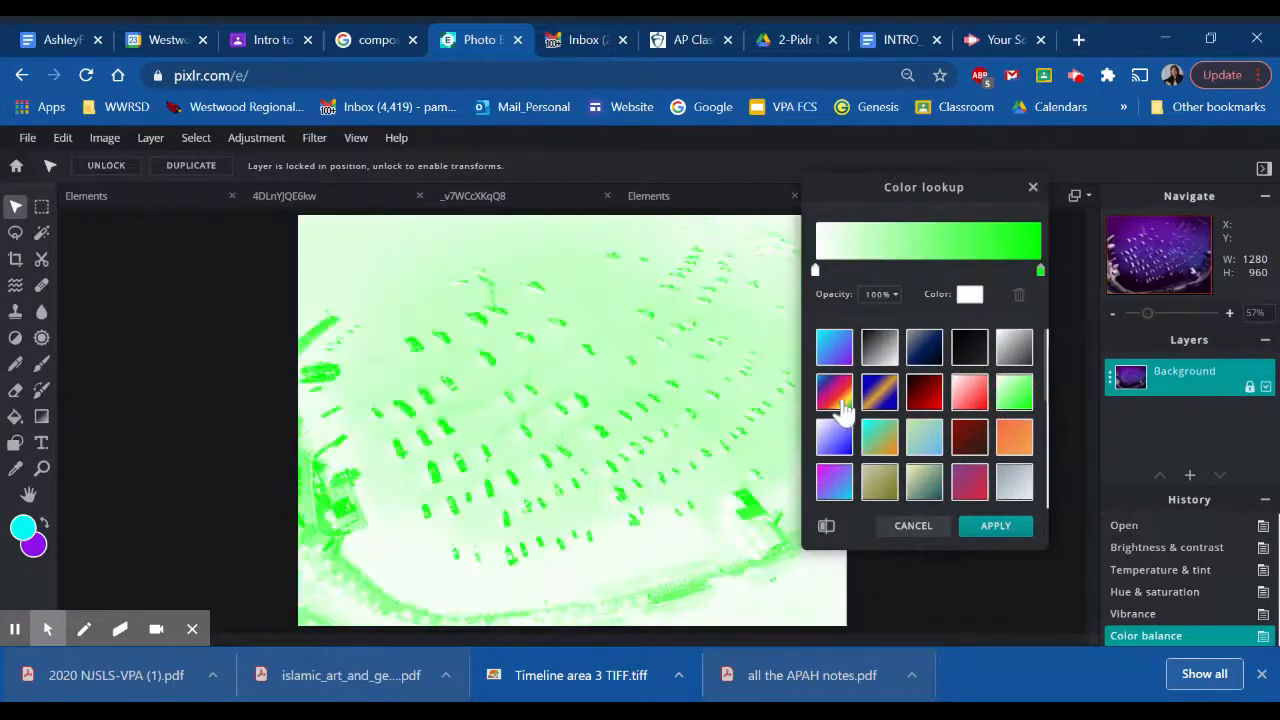
{"action": "left_click", "coordinate": [866, 400]}
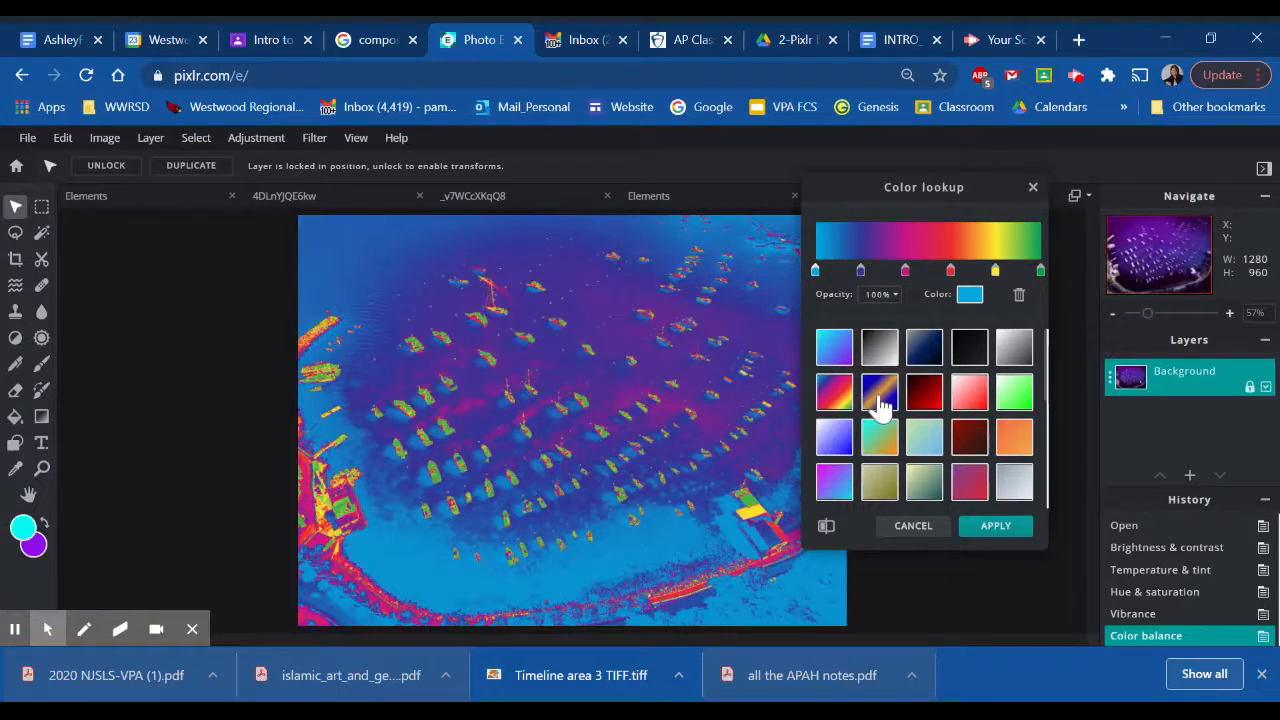
{"action": "left_click", "coordinate": [1003, 533]}
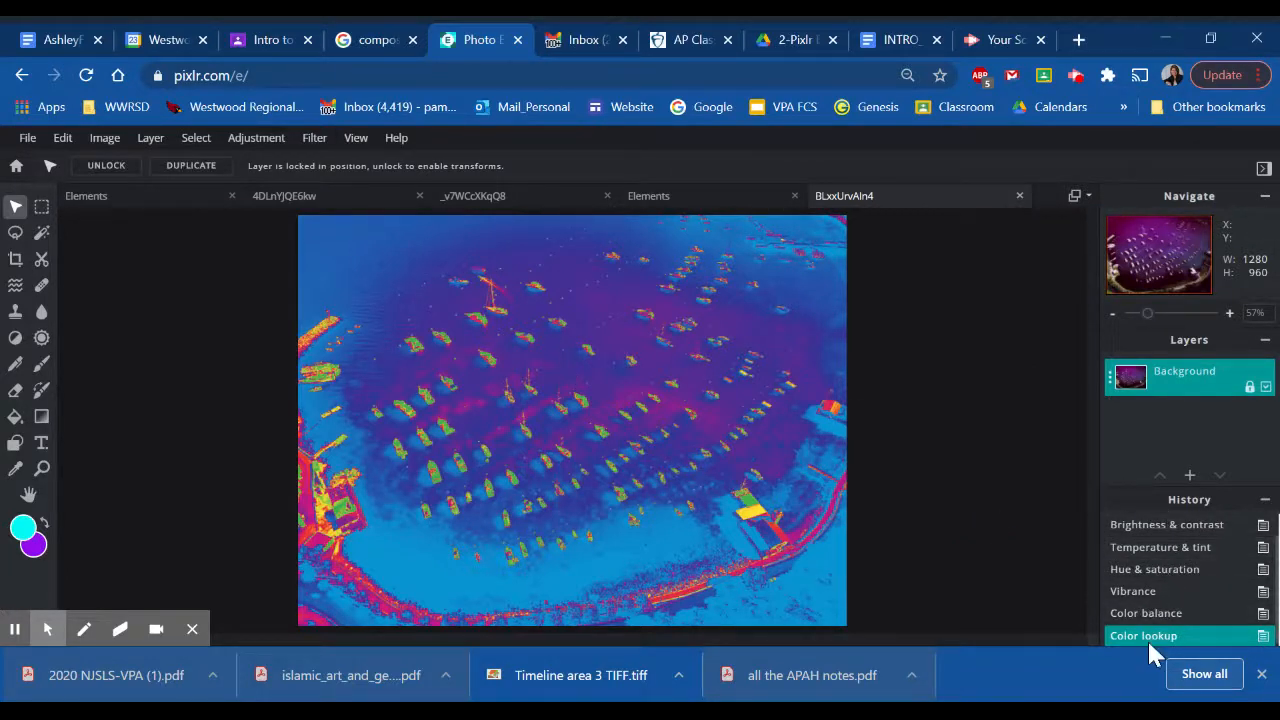
- Darken the recolored harbor photo with a Highlights & shadows adjustment of highlights 2 and shadows -138
{"action": "left_click", "coordinate": [262, 140]}
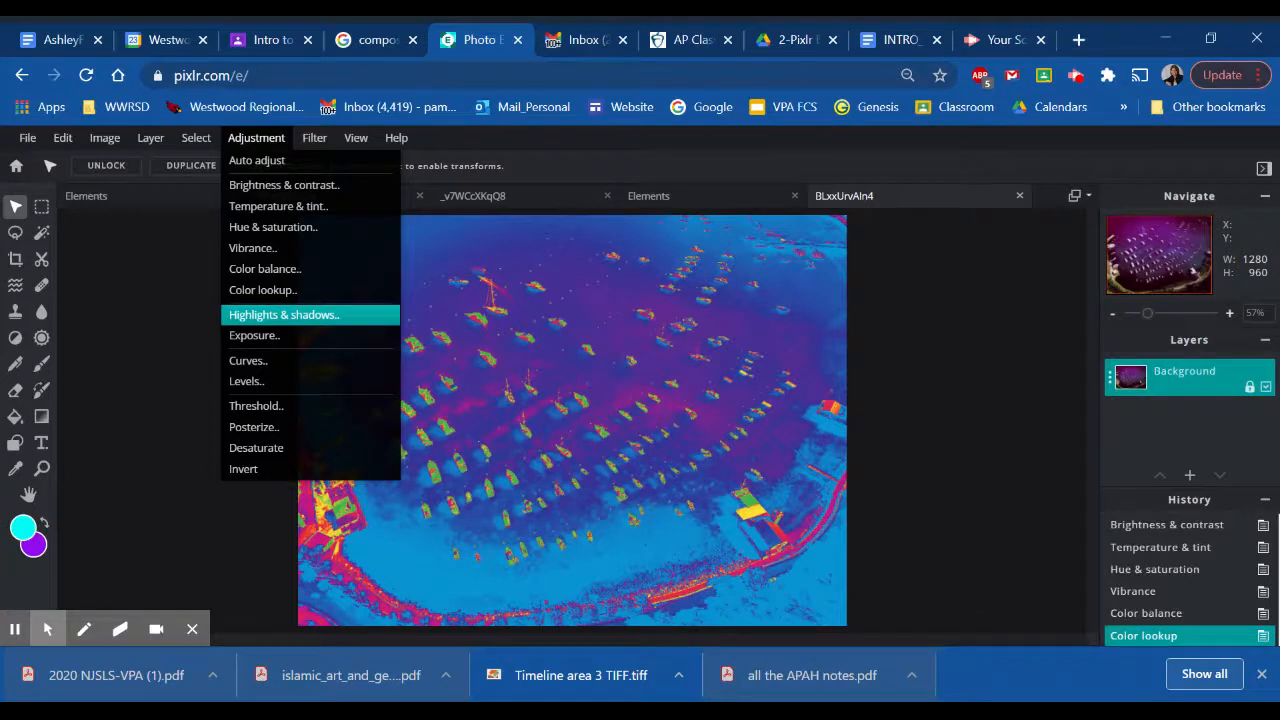
{"action": "left_click", "coordinate": [280, 316]}
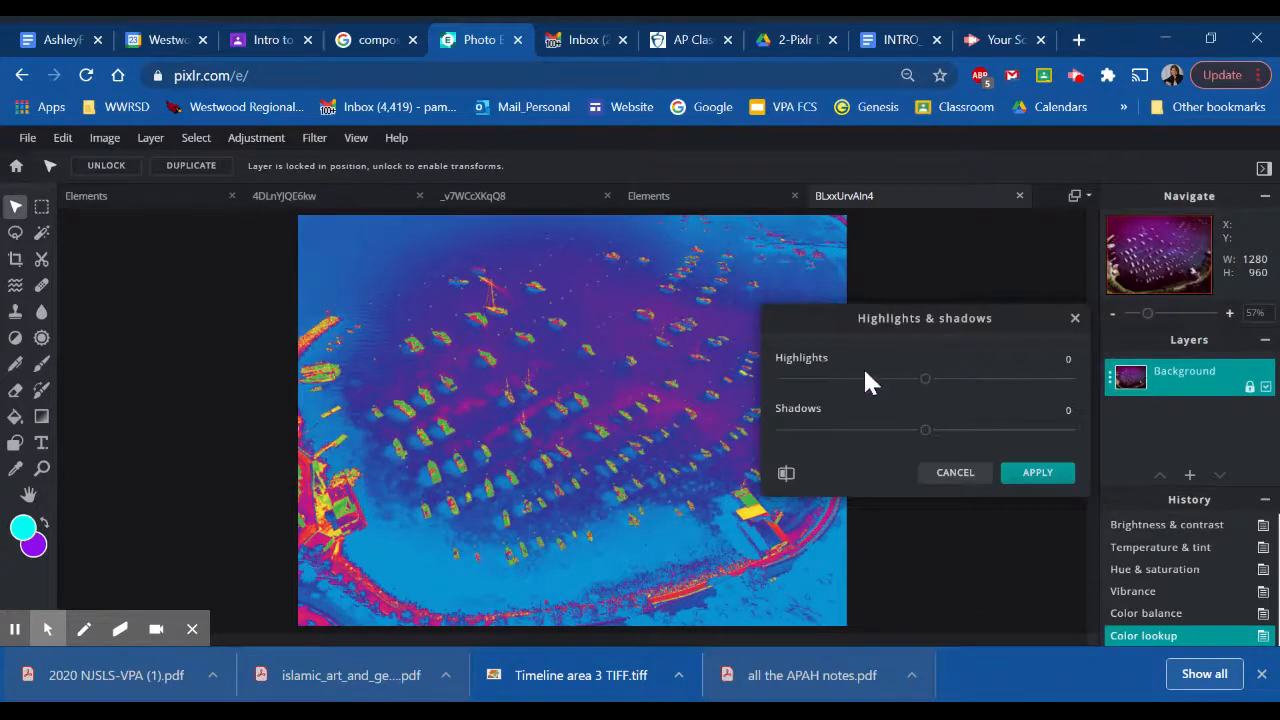
{"action": "mouse_move", "coordinate": [924, 382]}
{"action": "left_mouse_down"}
{"action": "mouse_move", "coordinate": [965, 395]}
{"action": "mouse_move", "coordinate": [1054, 382]}
{"action": "mouse_move", "coordinate": [927, 384]}
{"action": "left_mouse_up"}
{"action": "left_click_drag", "start_coordinate": [927, 435], "coordinate": [822, 455]}
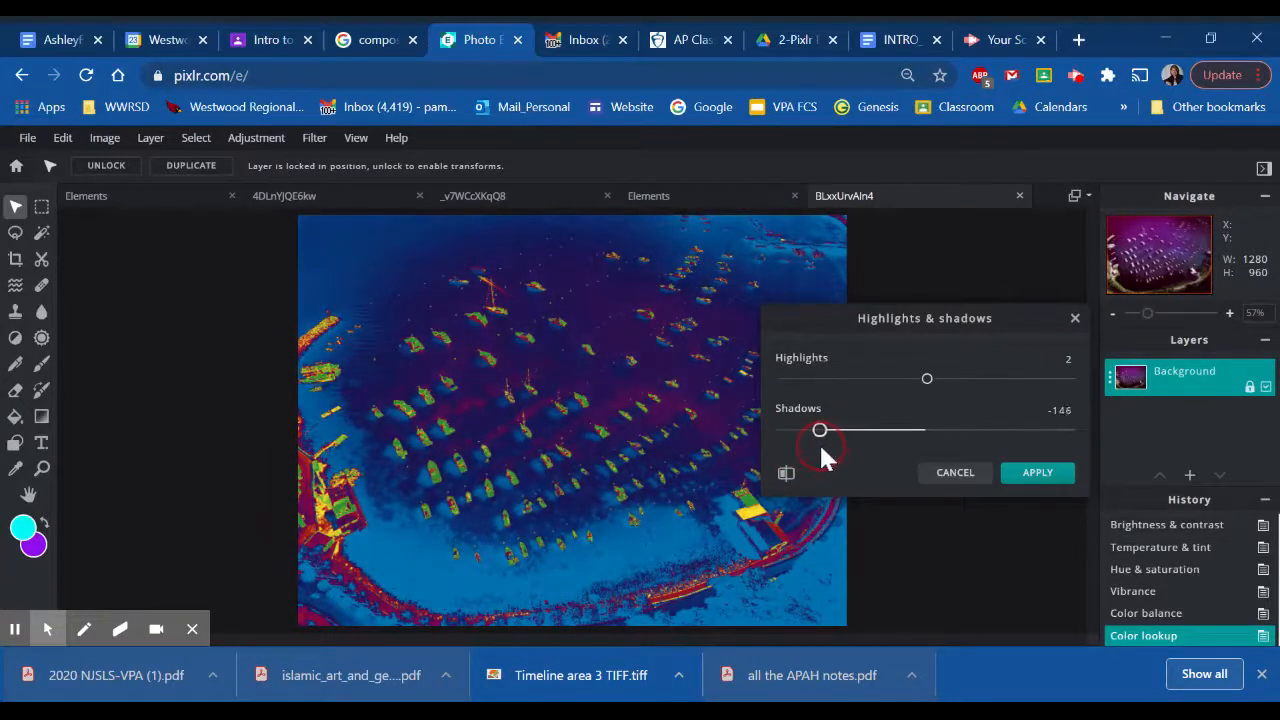
{"action": "left_click", "coordinate": [1035, 475]}
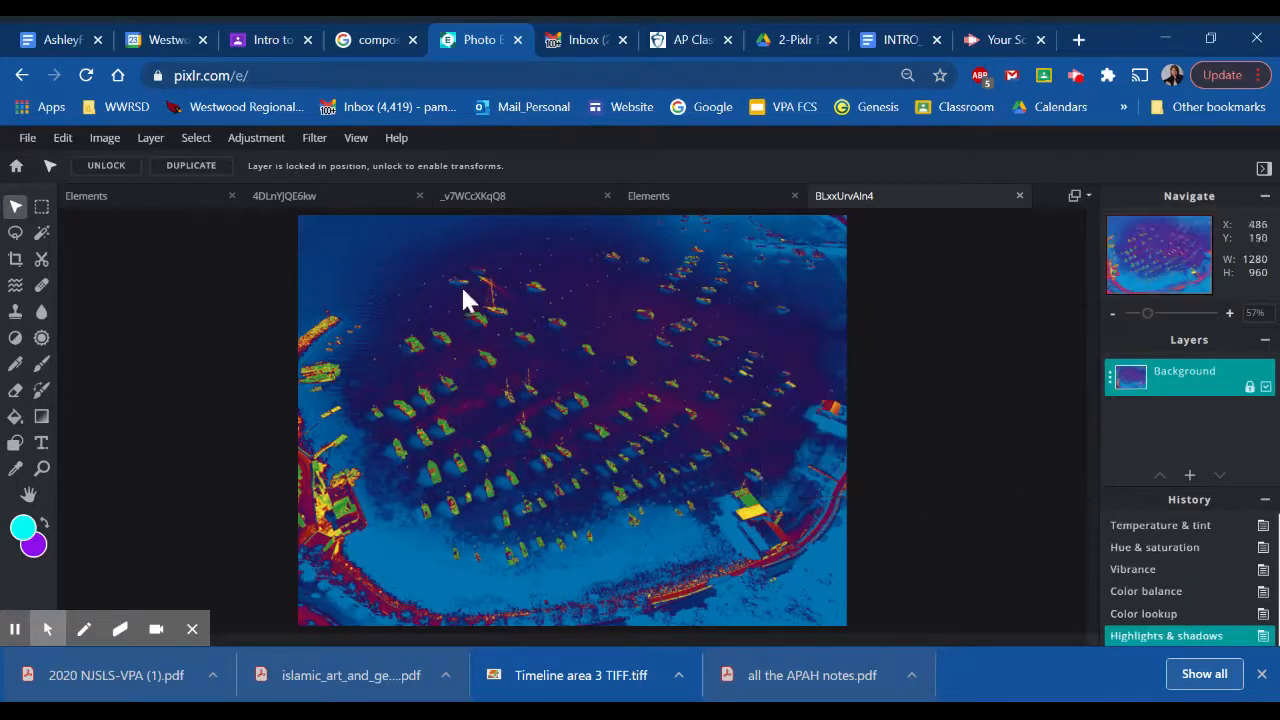
- Try different Exposure amounts on the harbor photo without applying the adjustment
{"action": "left_click", "coordinate": [250, 140]}
{"action": "left_click", "coordinate": [262, 336]}
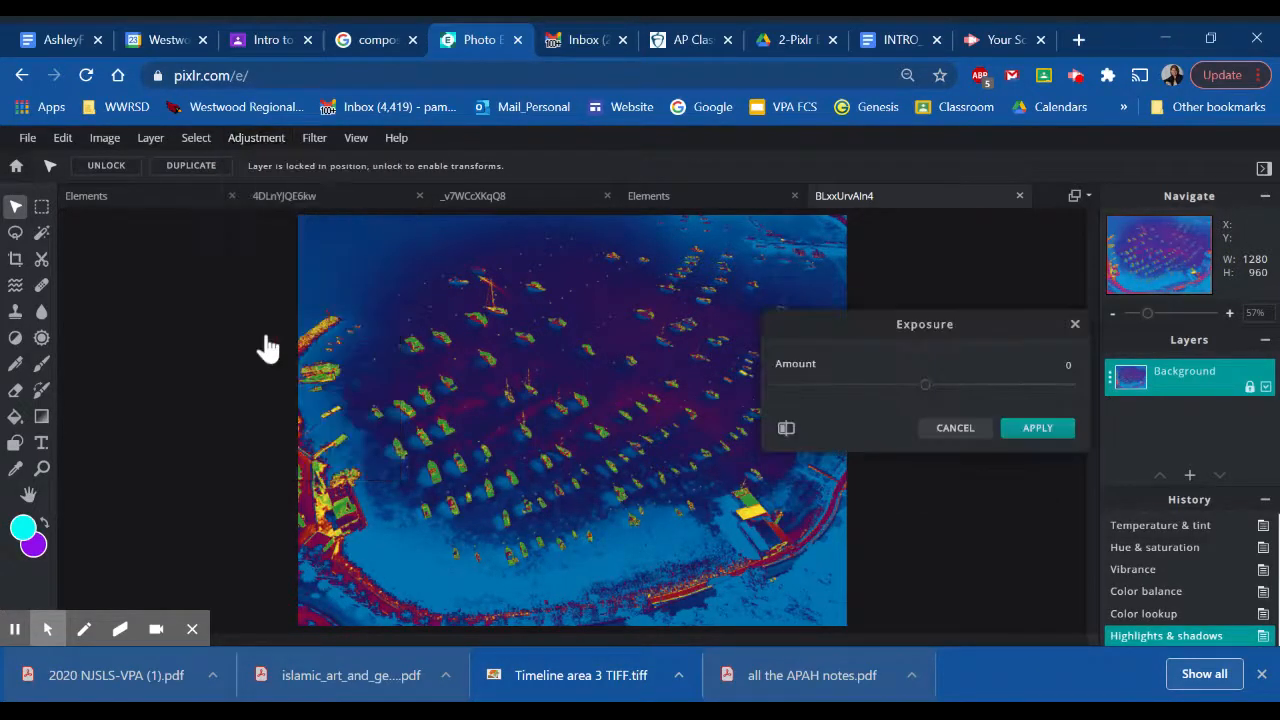
{"action": "mouse_move", "coordinate": [928, 398]}
{"action": "left_mouse_down"}
{"action": "mouse_move", "coordinate": [811, 400]}
{"action": "mouse_move", "coordinate": [888, 385]}
{"action": "mouse_move", "coordinate": [1057, 394]}
{"action": "mouse_move", "coordinate": [928, 395]}
{"action": "left_mouse_up"}
{"action": "left_click", "coordinate": [954, 428]}
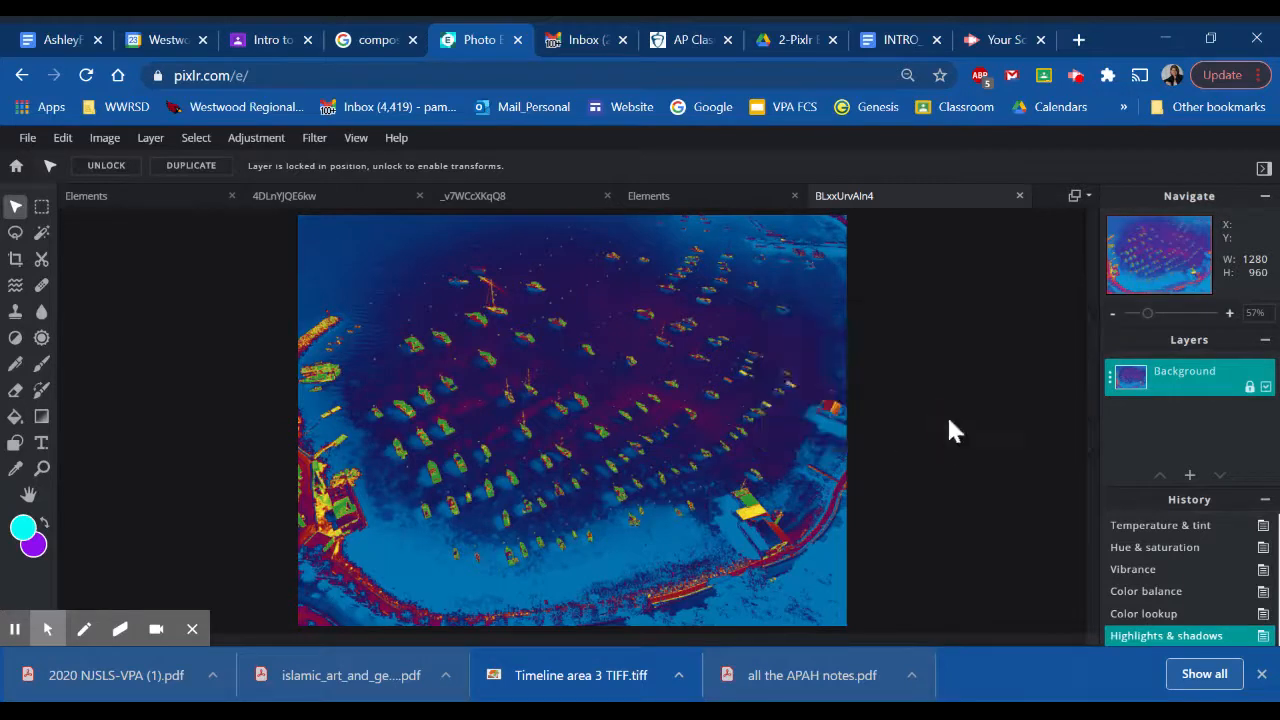
- Try a Curves adjustment with two control points on the lower half of the combined channel's curve, without applying it
{"action": "left_click", "coordinate": [243, 143]}
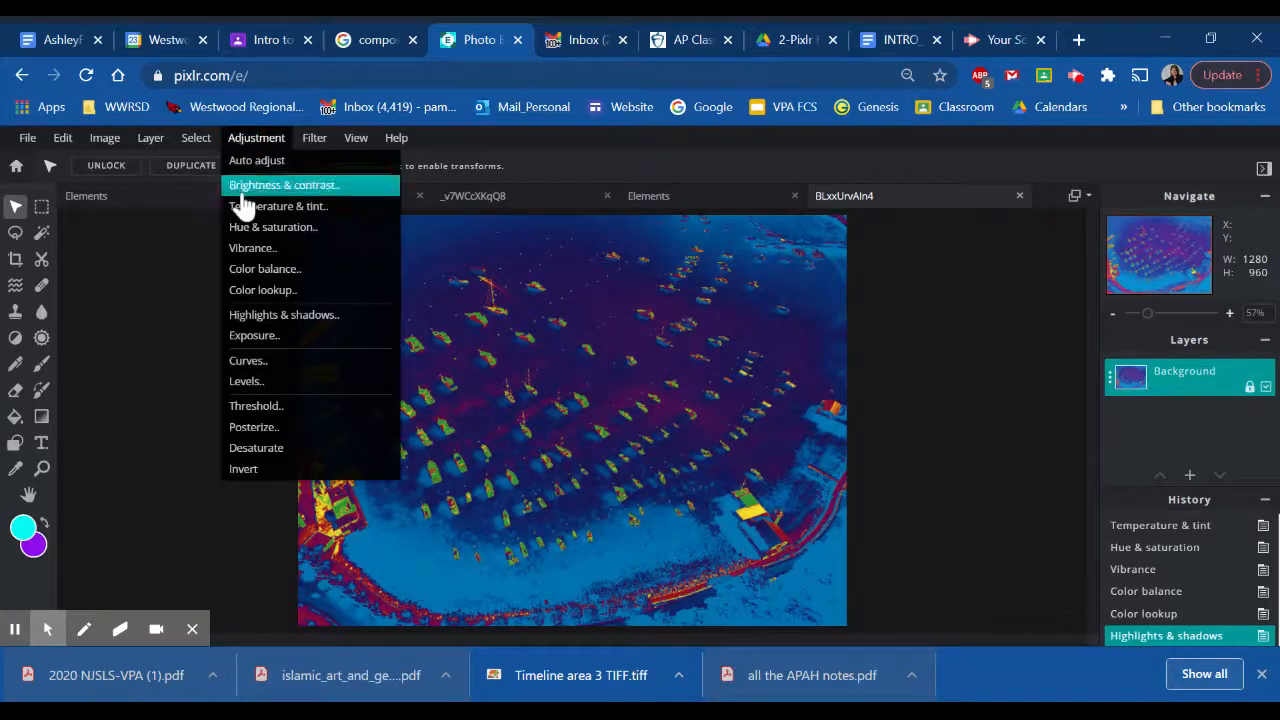
{"action": "left_click", "coordinate": [247, 361]}
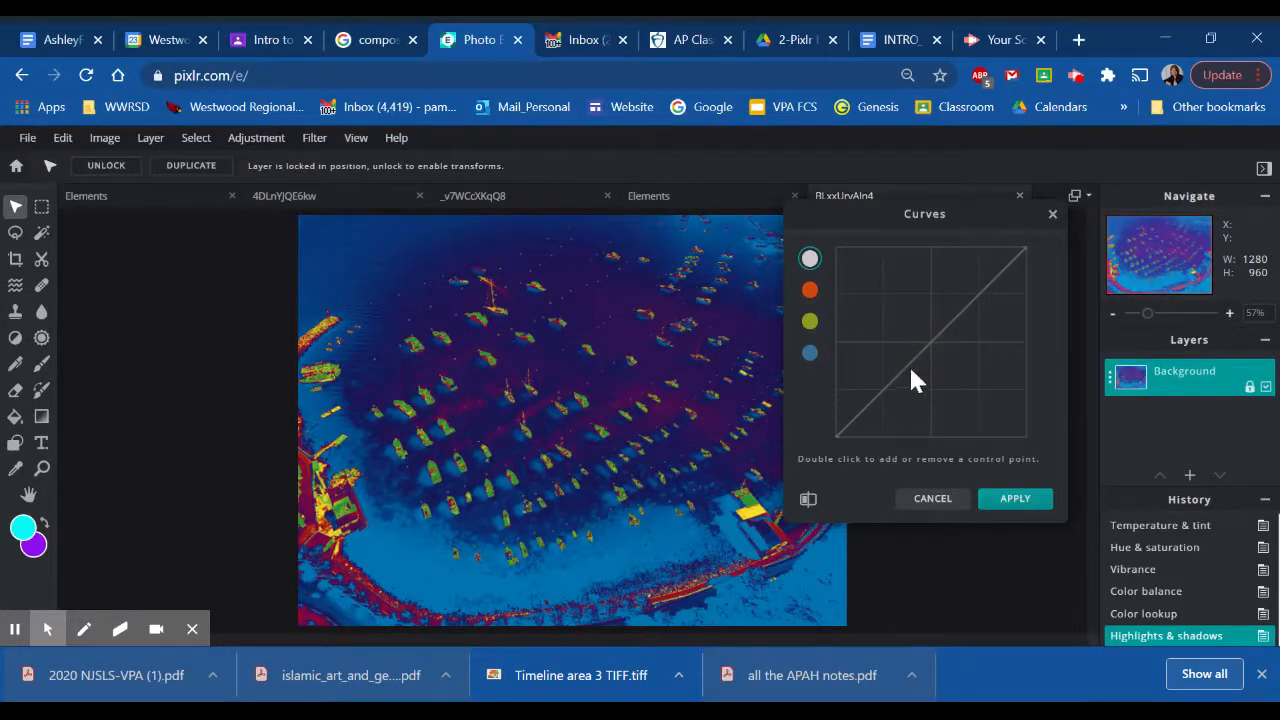
{"action": "left_click_drag", "start_coordinate": [906, 374], "coordinate": [868, 380]}
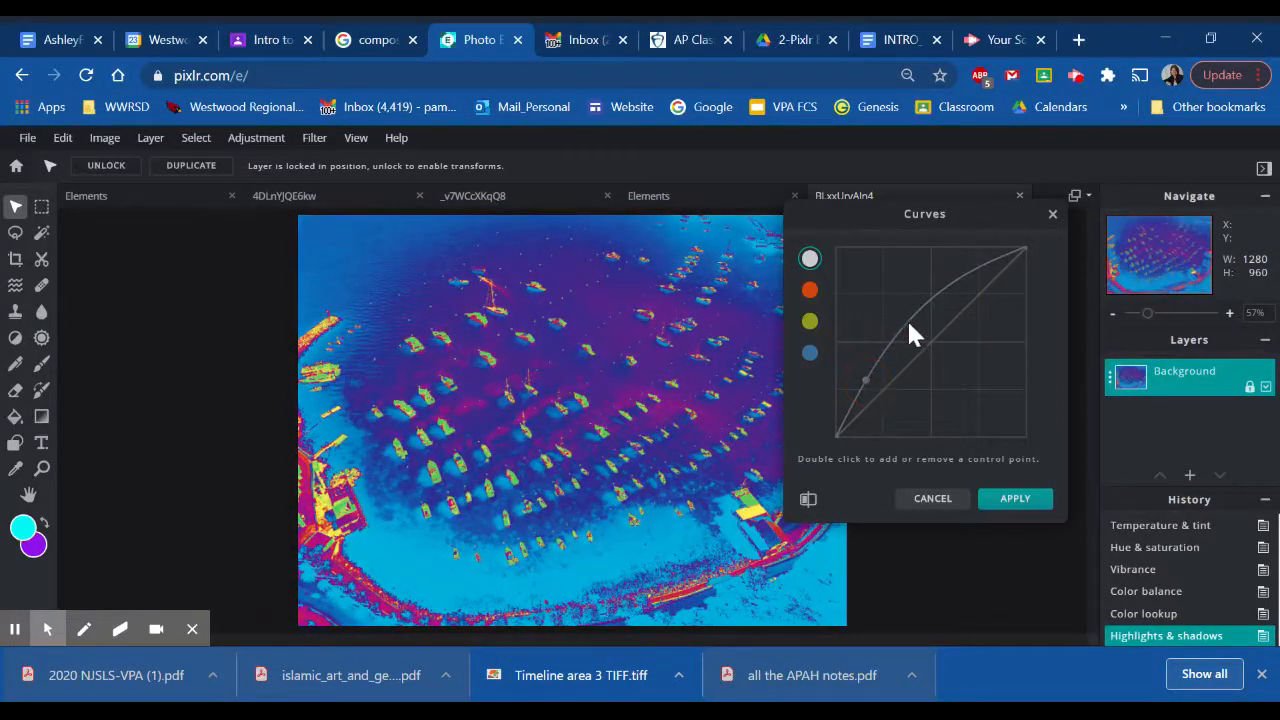
{"action": "left_click_drag", "start_coordinate": [909, 324], "coordinate": [903, 361]}
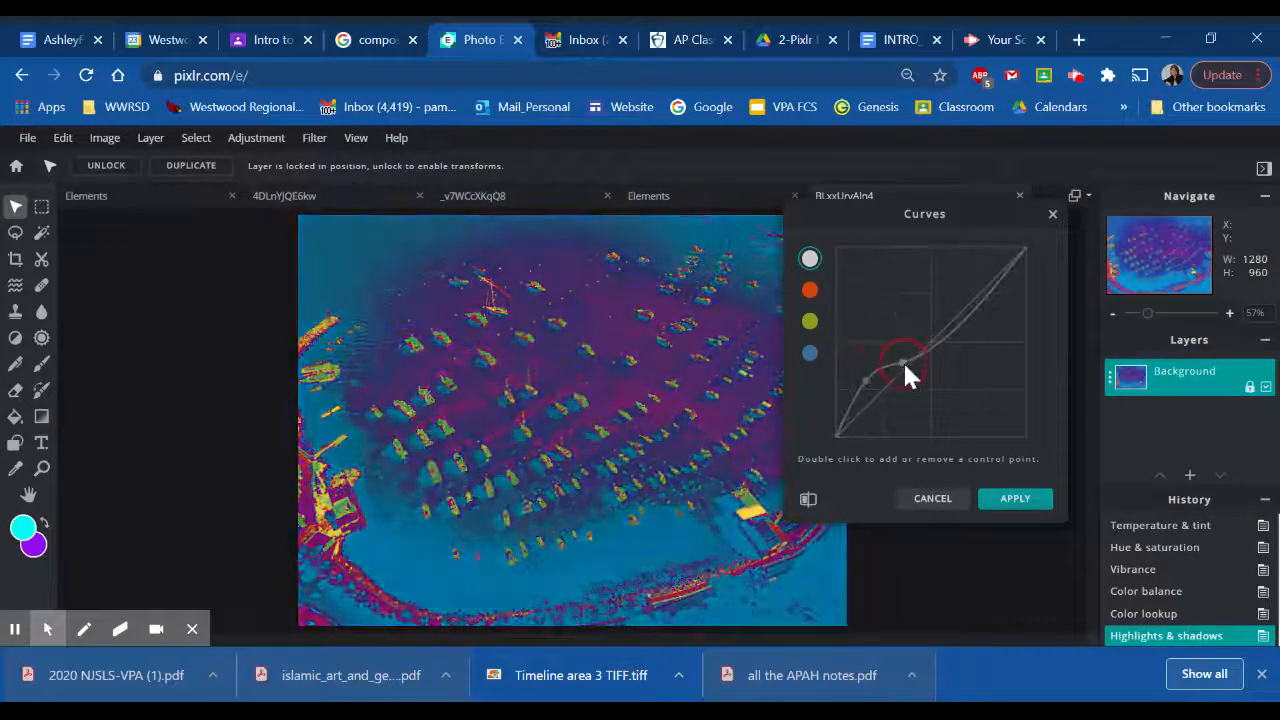
{"action": "left_click", "coordinate": [933, 502]}
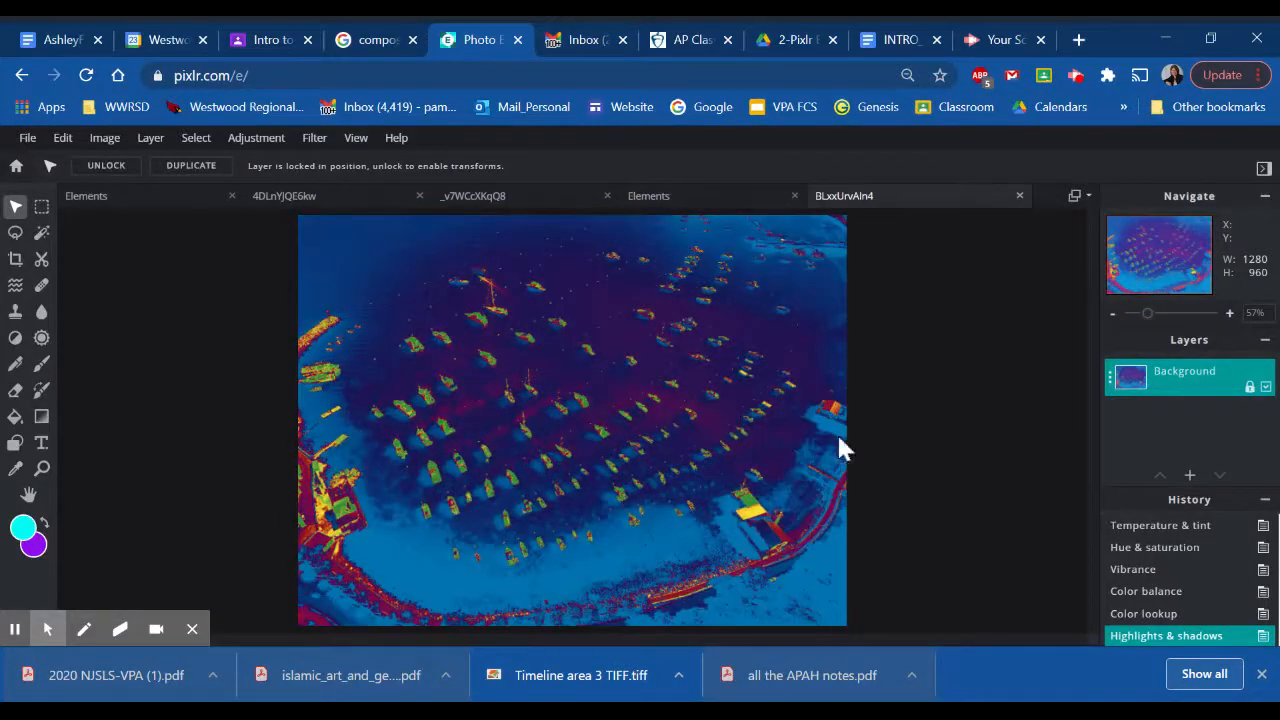
- Try shifting the shadow, midtone and highlight input sliders of a Levels adjustment without applying it
{"action": "left_click", "coordinate": [258, 140]}
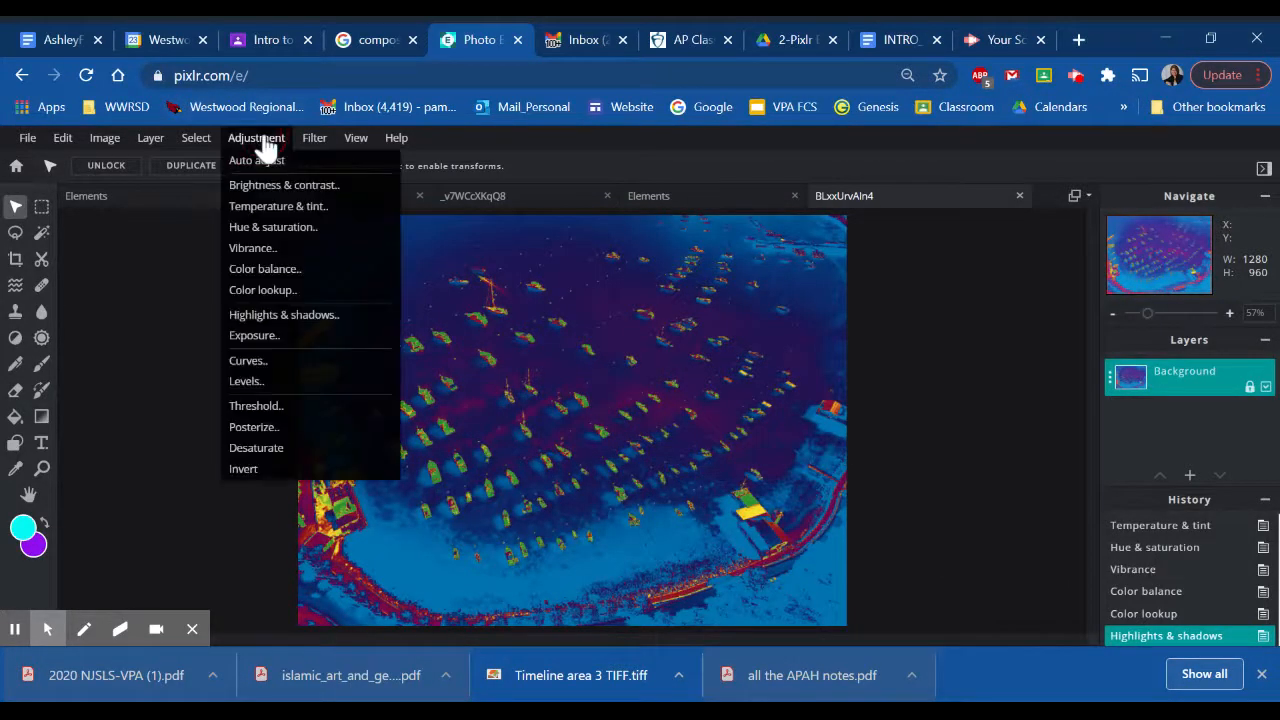
{"action": "left_click", "coordinate": [285, 386]}
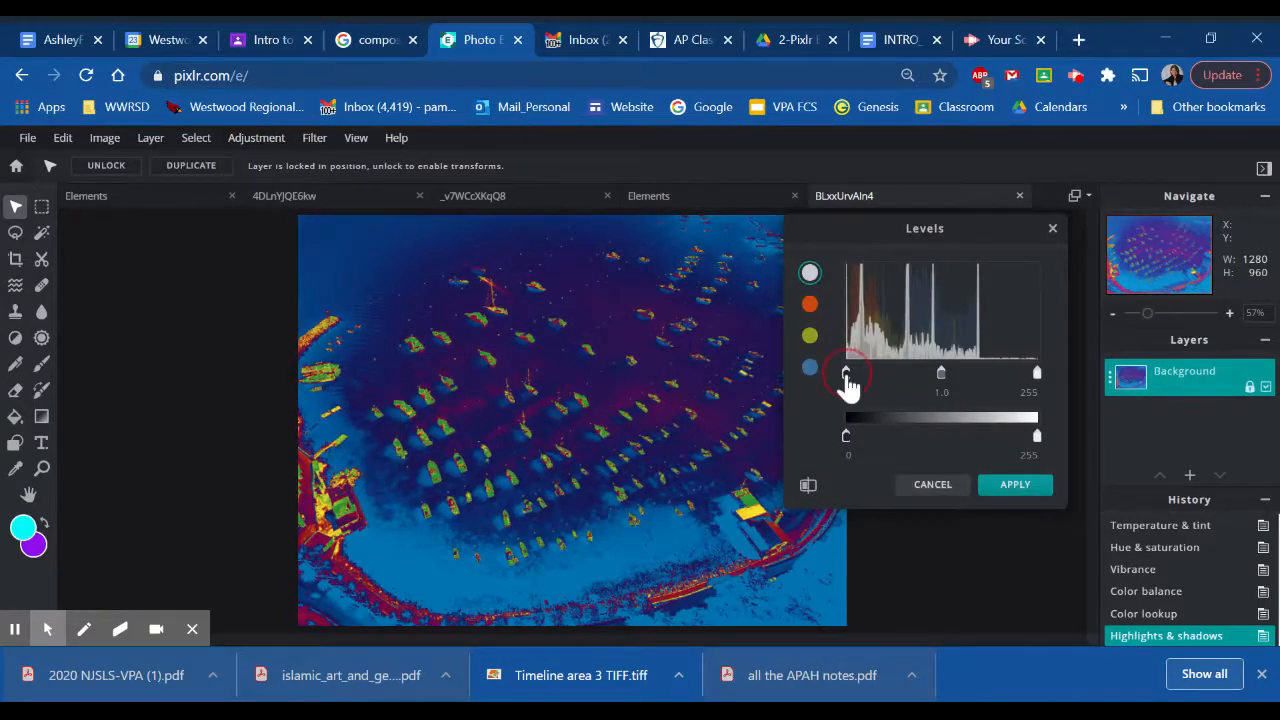
{"action": "mouse_move", "coordinate": [848, 385]}
{"action": "left_mouse_down"}
{"action": "mouse_move", "coordinate": [894, 381]}
{"action": "mouse_move", "coordinate": [846, 371]}
{"action": "left_mouse_up"}
{"action": "left_click_drag", "start_coordinate": [948, 380], "coordinate": [943, 385]}
{"action": "mouse_move", "coordinate": [1038, 374]}
{"action": "left_mouse_down"}
{"action": "mouse_move", "coordinate": [966, 380]}
{"action": "mouse_move", "coordinate": [1050, 385]}
{"action": "left_mouse_up"}
{"action": "left_click", "coordinate": [928, 488]}
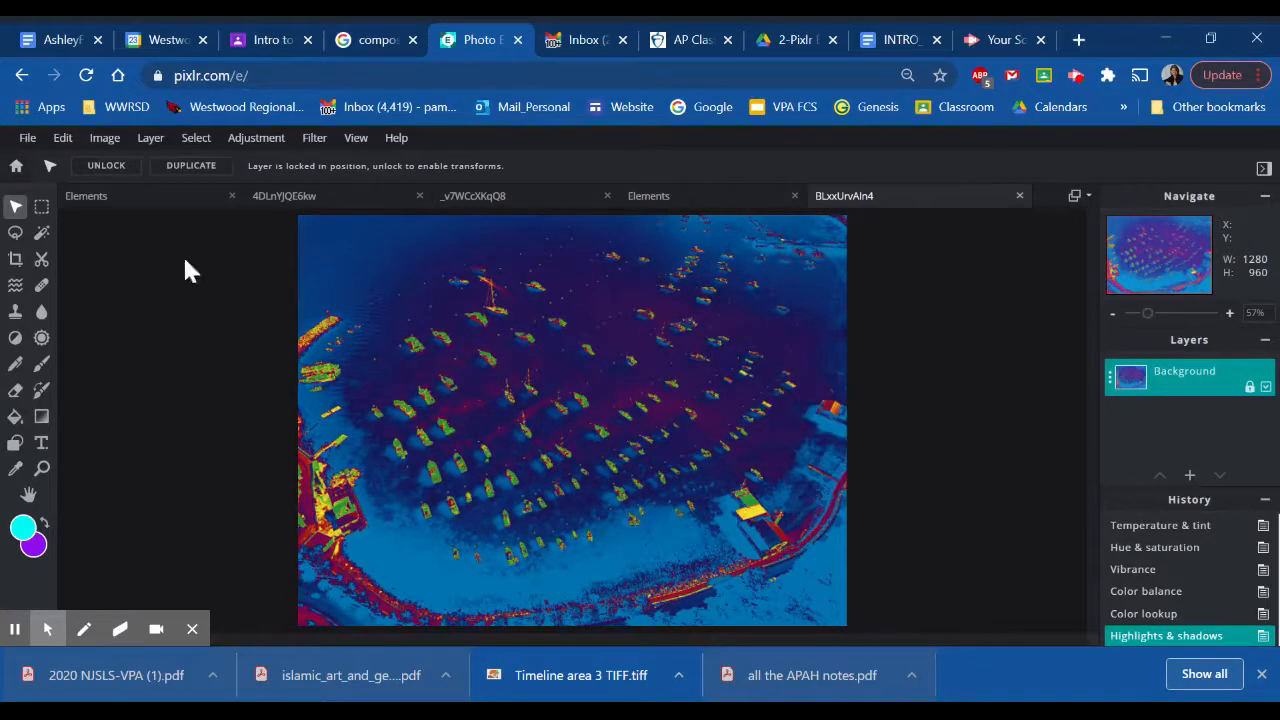
- Try a black-and-white Threshold adjustment on the harbor photo, lowering the level from 156 to 122, without applying it
{"action": "left_click", "coordinate": [252, 140]}
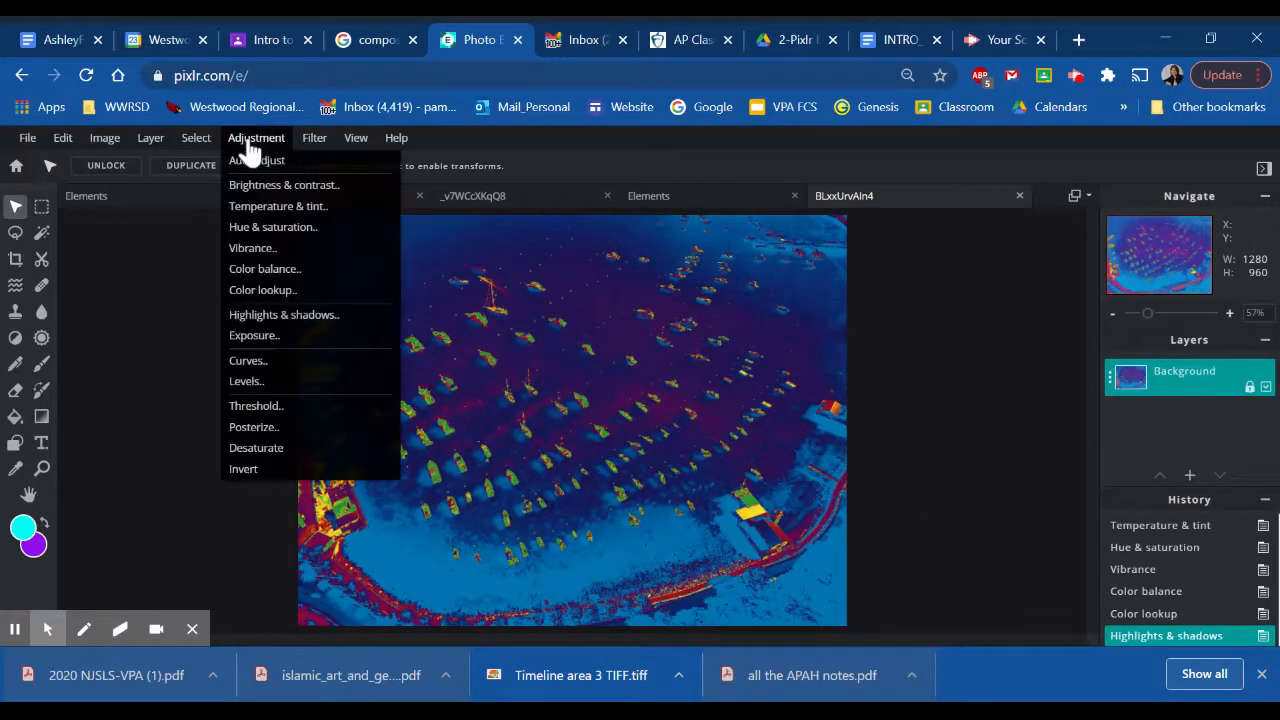
{"action": "left_click", "coordinate": [262, 412]}
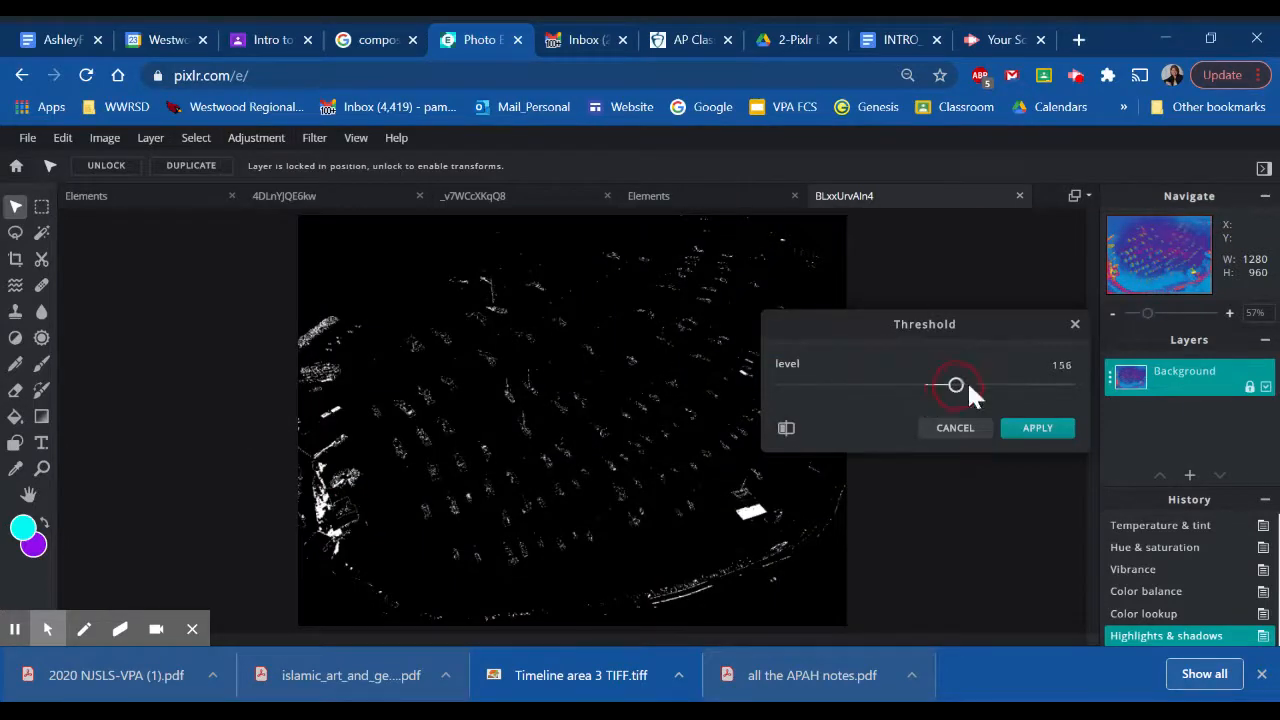
{"action": "left_click_drag", "start_coordinate": [968, 384], "coordinate": [919, 402]}
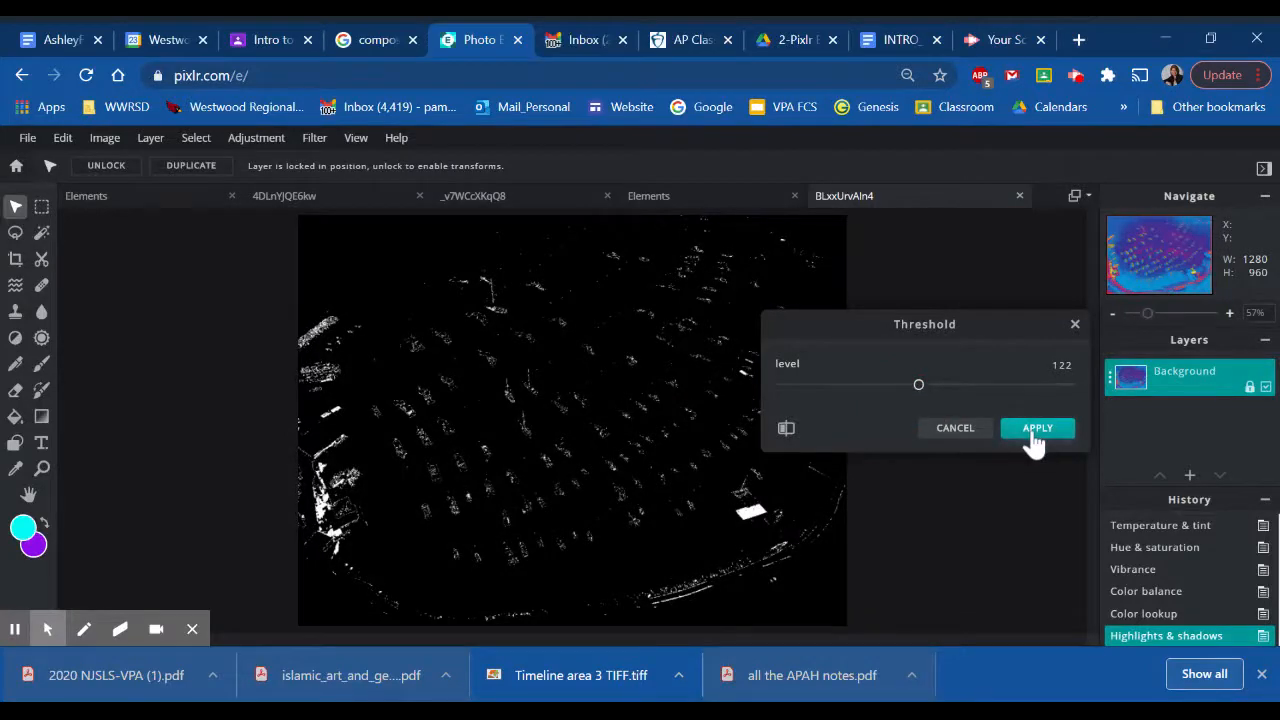
{"action": "left_click", "coordinate": [956, 432]}
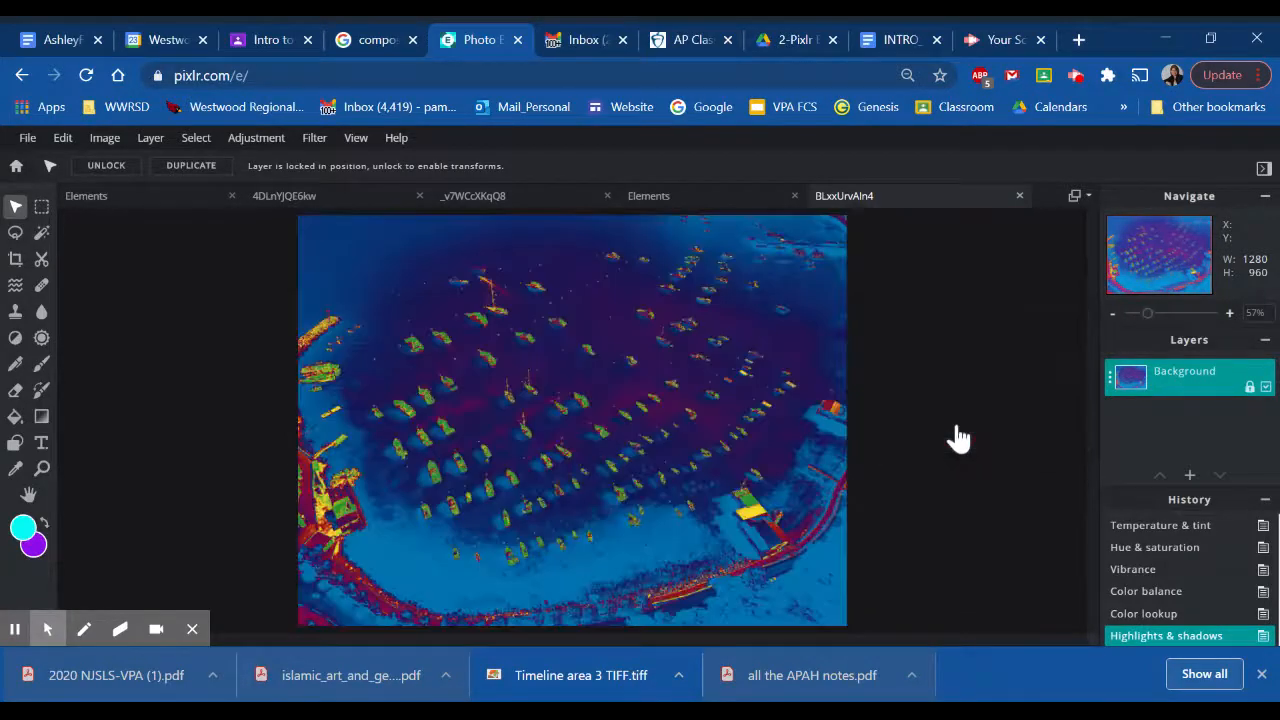
- Try a Posterize adjustment with different color amounts up to about 21, without applying it
{"action": "left_click", "coordinate": [266, 143]}
{"action": "left_click", "coordinate": [262, 437]}
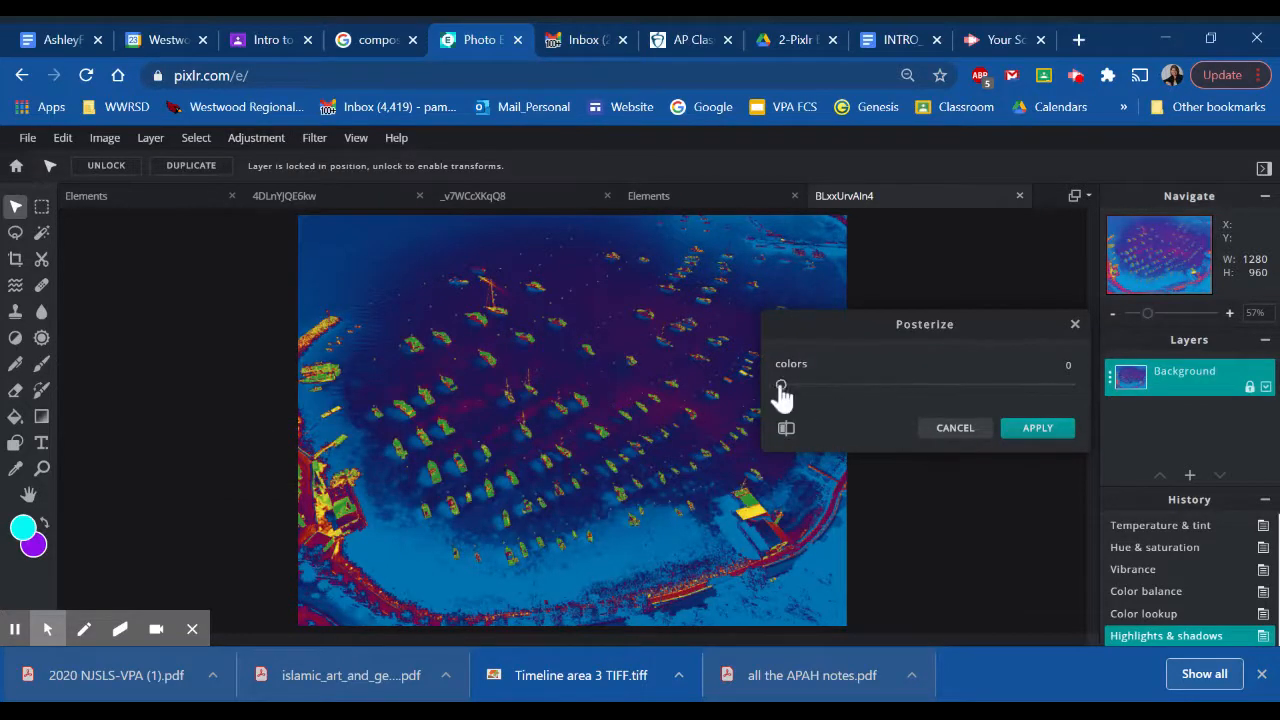
{"action": "left_click_drag", "start_coordinate": [819, 388], "coordinate": [945, 420]}
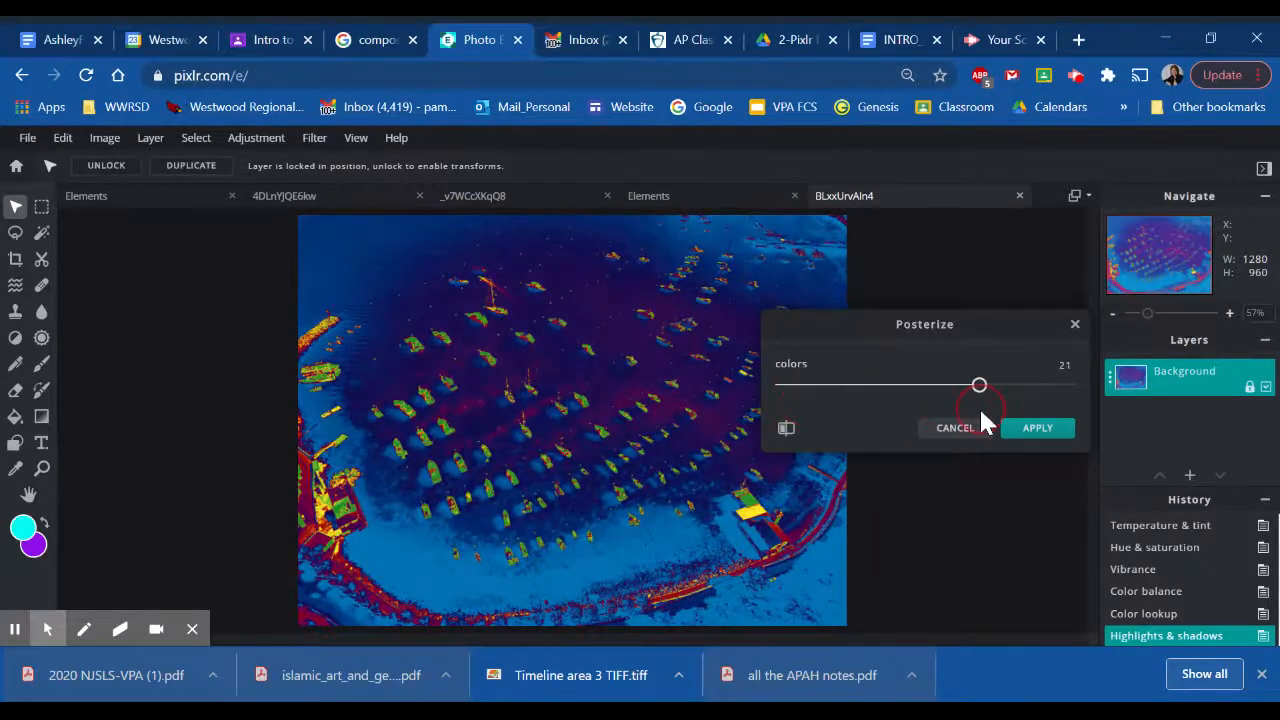
{"action": "left_click", "coordinate": [963, 430]}
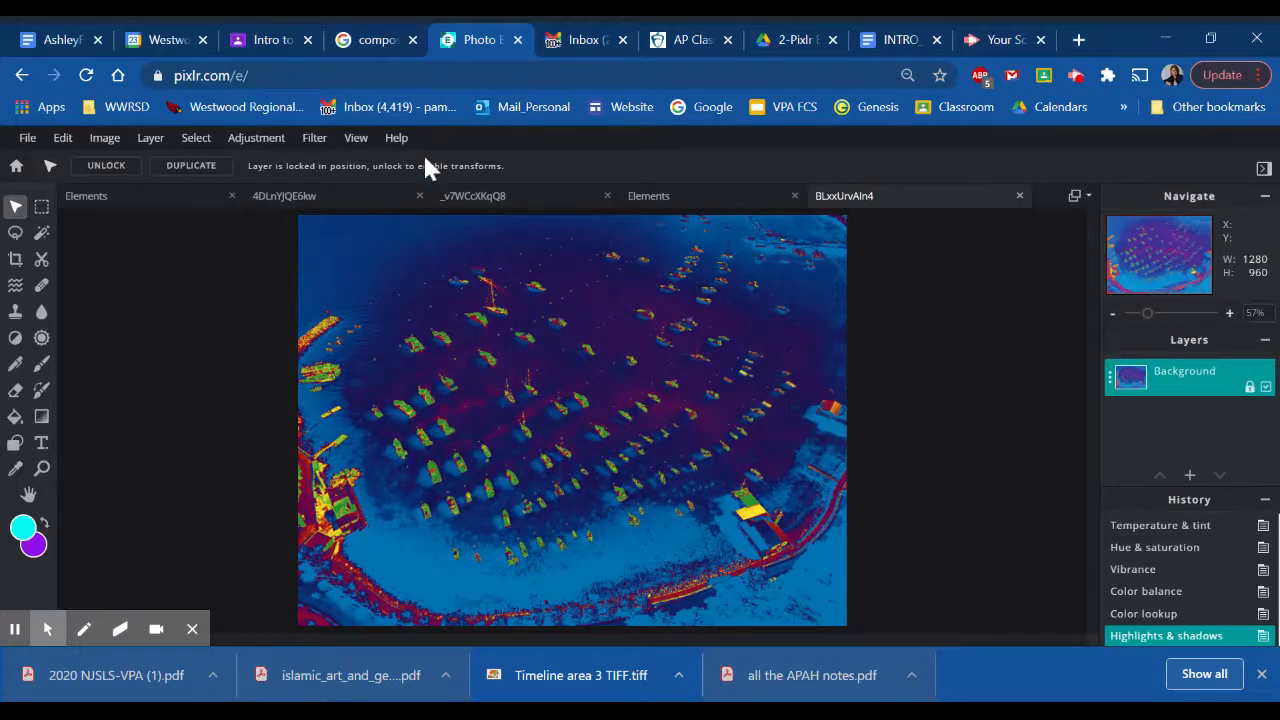
- Try the Desaturate adjustment on the harbor photo and revert the history to the Highlights & shadows state
{"action": "left_click", "coordinate": [248, 140]}
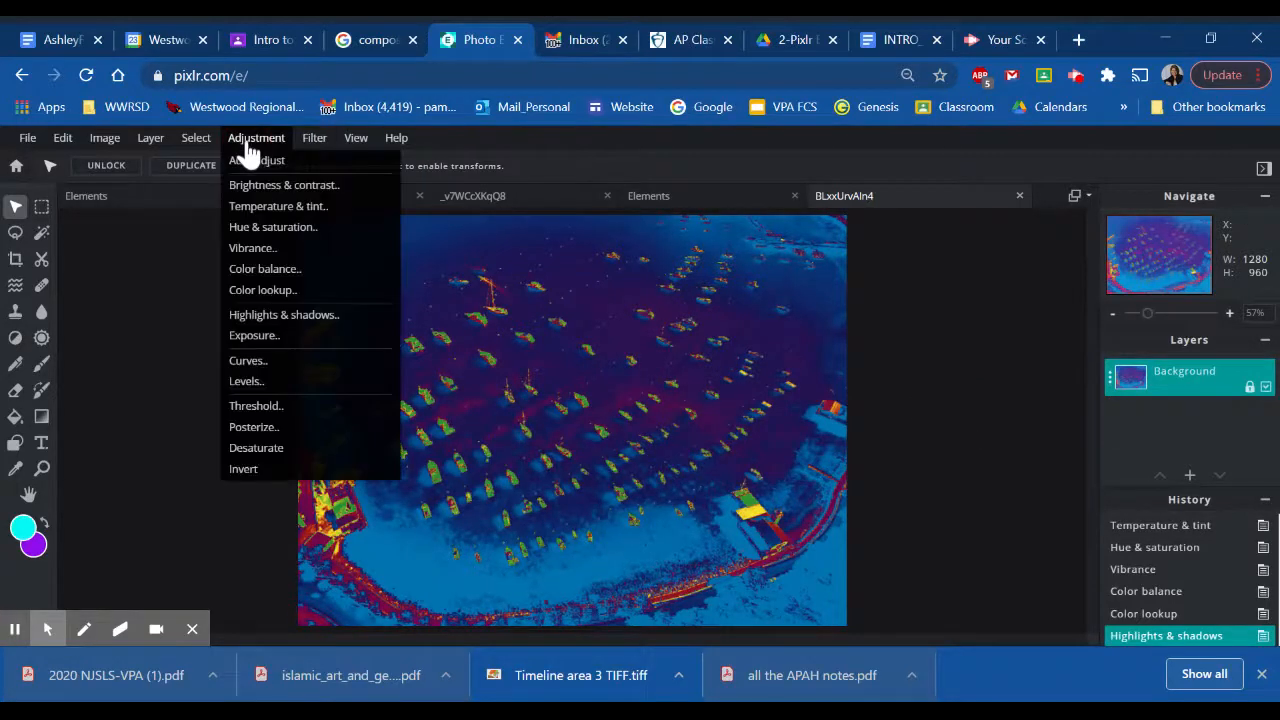
{"action": "left_click", "coordinate": [265, 449]}
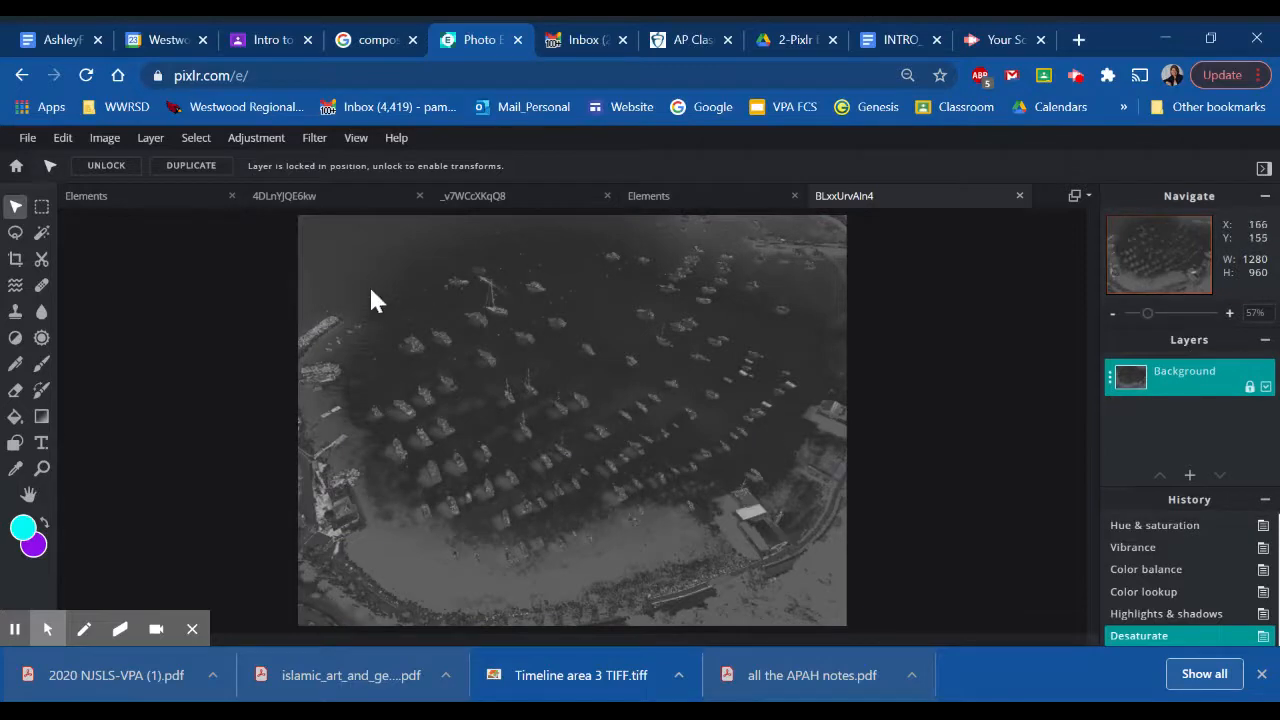
{"action": "scroll", "coordinate": [729, 394], "scroll_direction": "up", "scroll_amount": 3}
{"action": "scroll", "coordinate": [729, 394], "scroll_direction": "down", "scroll_amount": 5}
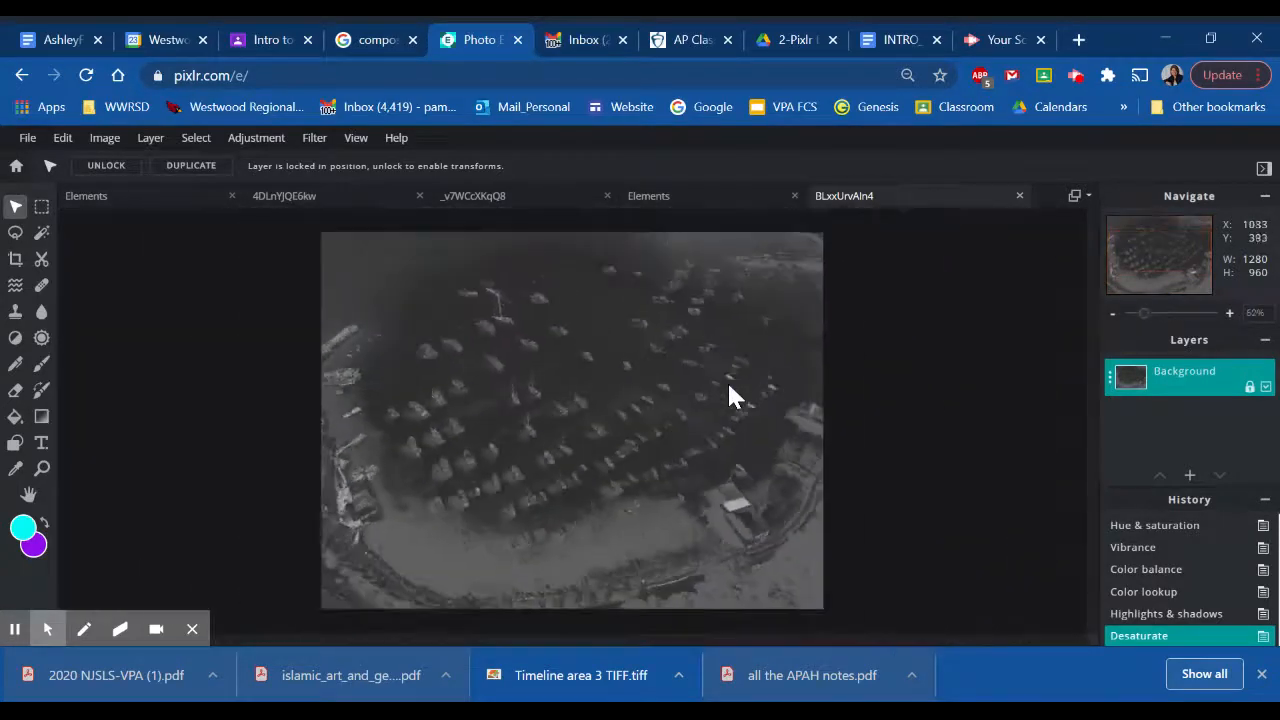
{"action": "left_click", "coordinate": [1149, 615]}
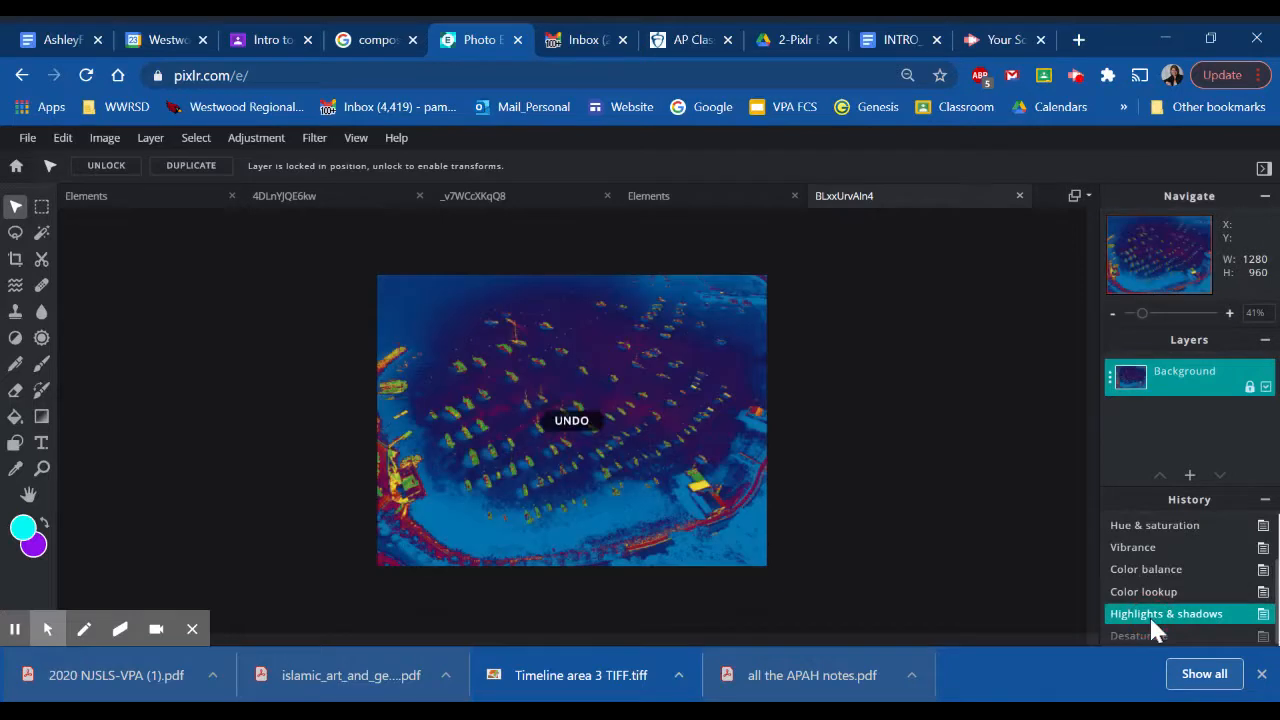
- Try the Invert adjustment on the harbor photo and revert the history to the Highlights & shadows state
{"action": "left_click", "coordinate": [256, 140]}
{"action": "left_click", "coordinate": [256, 140]}
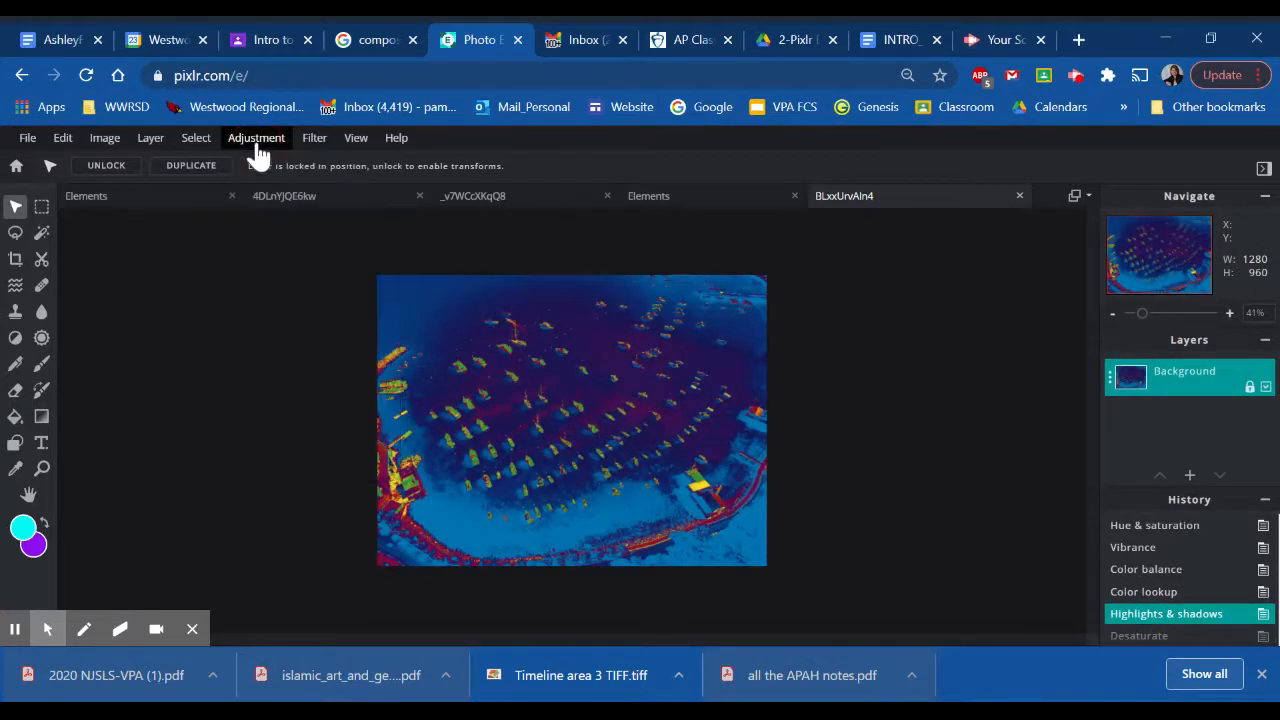
{"action": "left_click", "coordinate": [256, 140]}
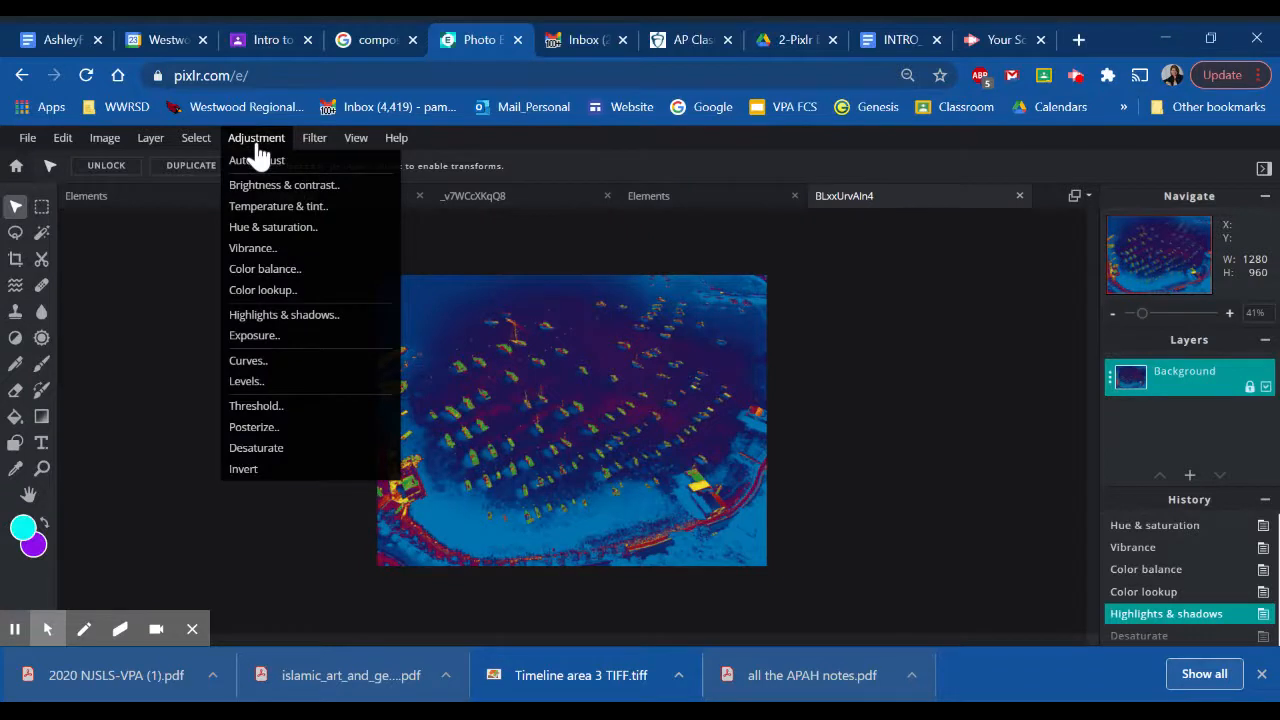
{"action": "left_click", "coordinate": [262, 478]}
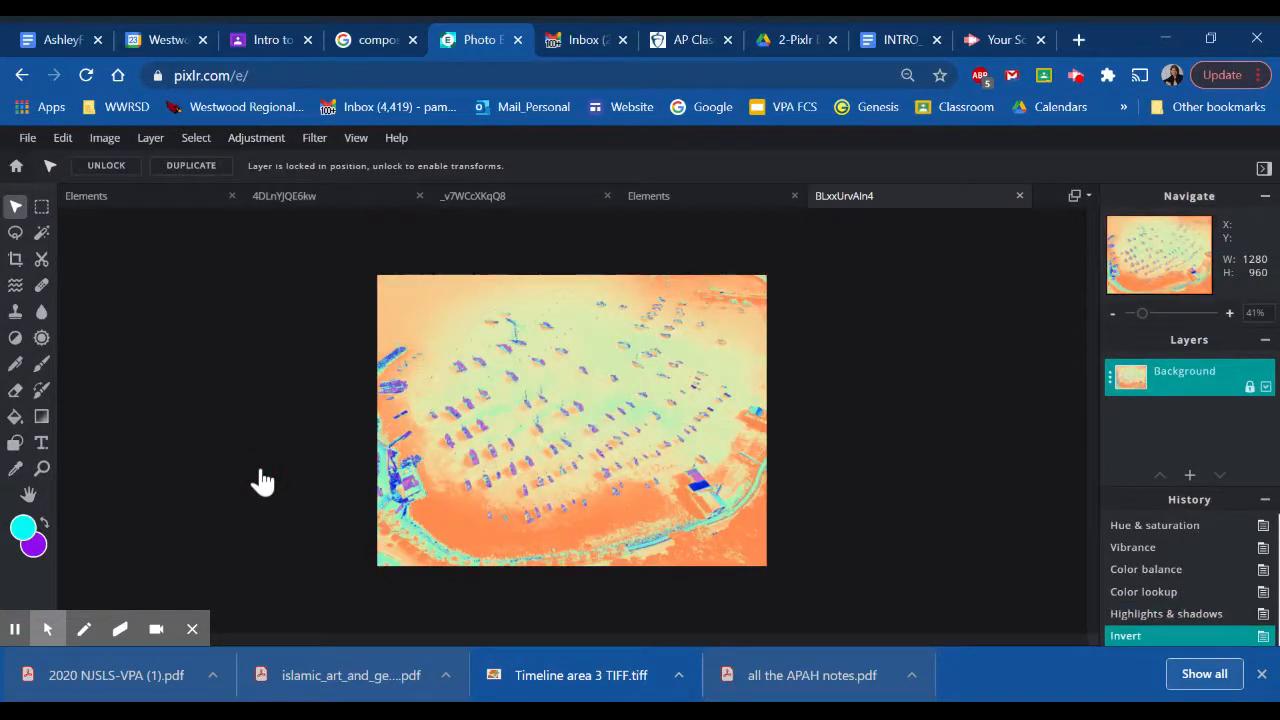
{"action": "left_click", "coordinate": [1186, 614]}
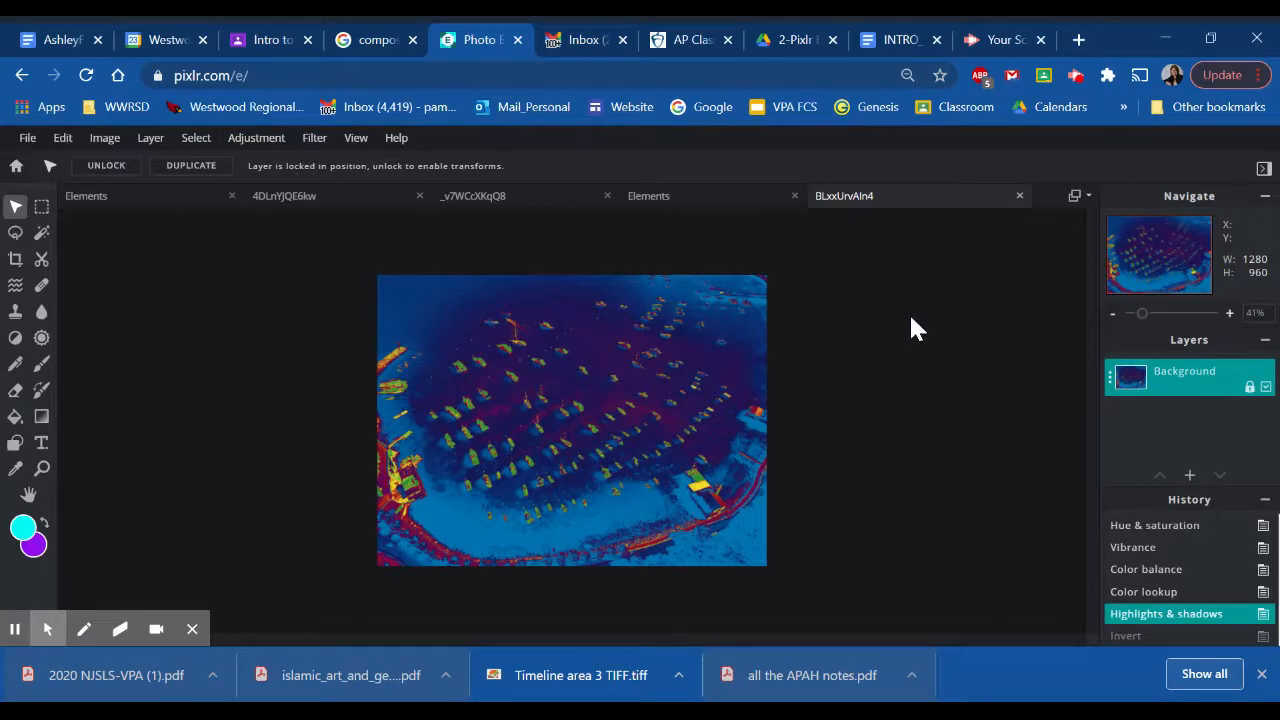
- Start a stock image search for another photo
{"action": "left_click", "coordinate": [28, 140]}
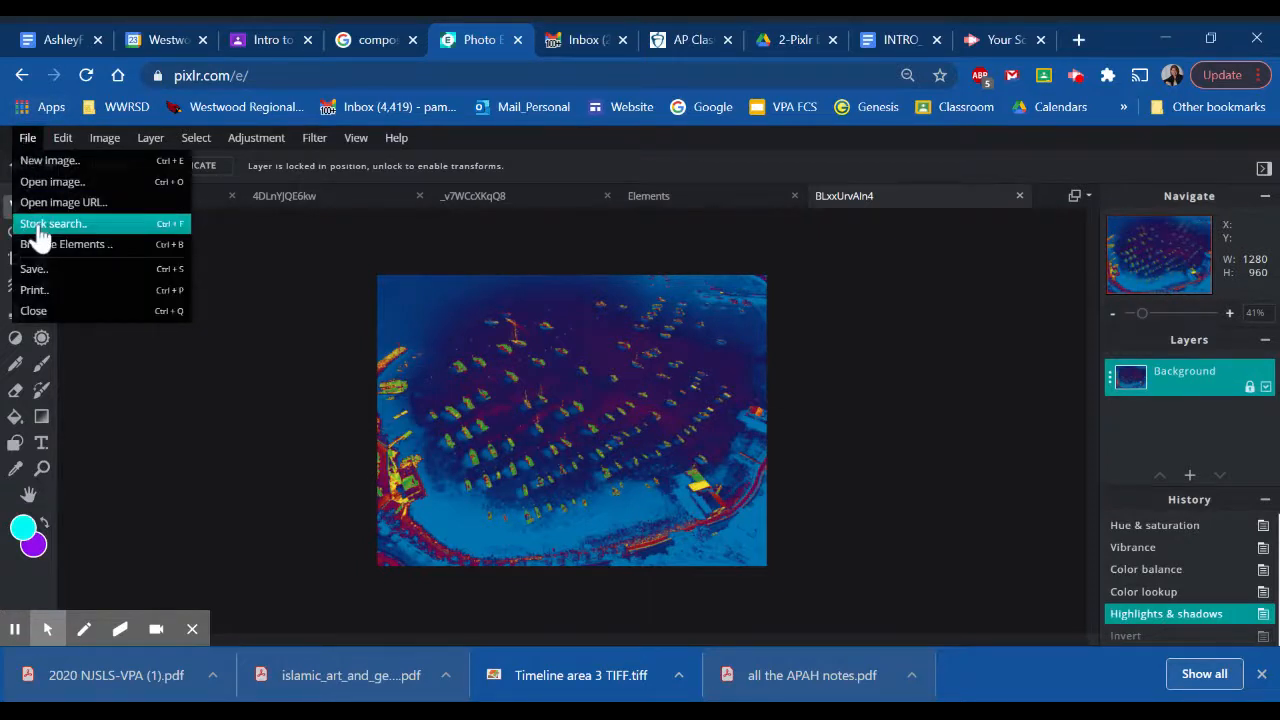